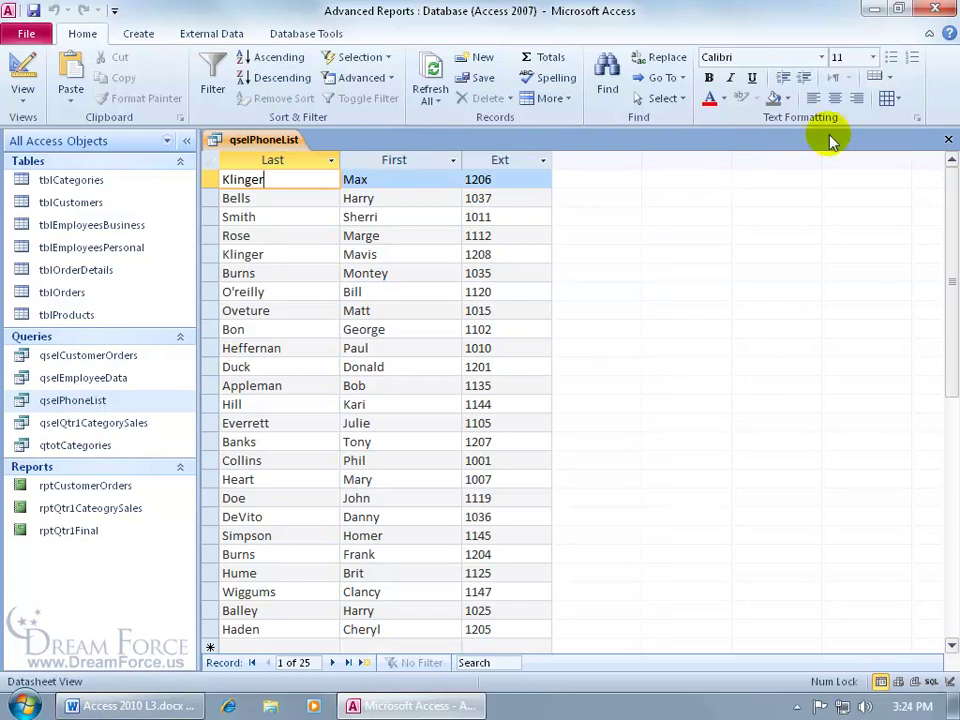
- Close the qselPhoneList query and create a blank report in Design view
click(948, 139)
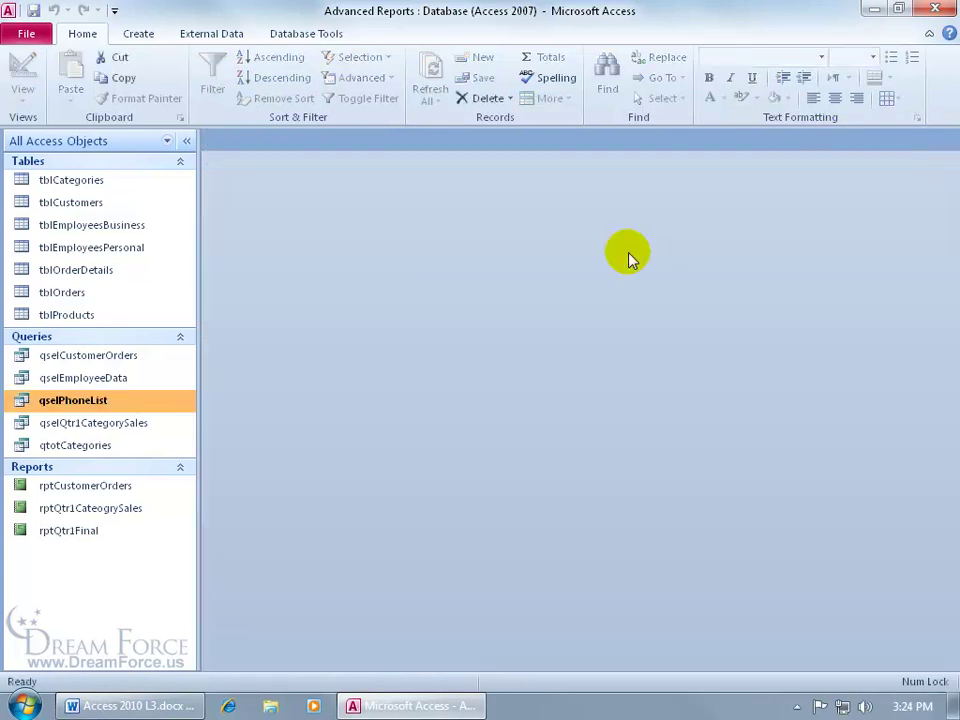
click(140, 34)
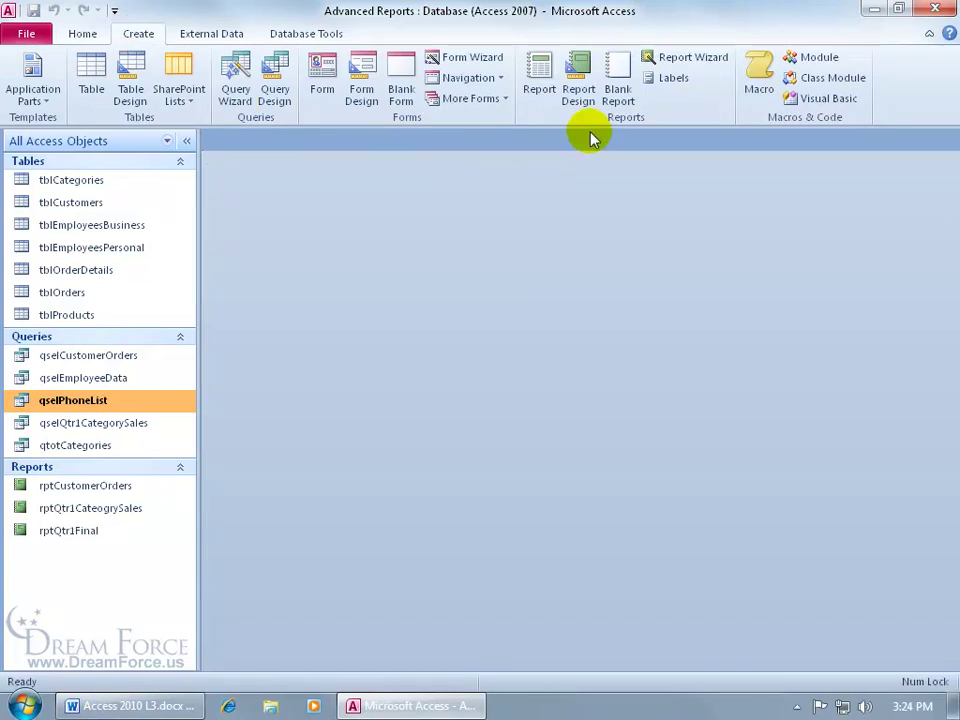
click(578, 95)
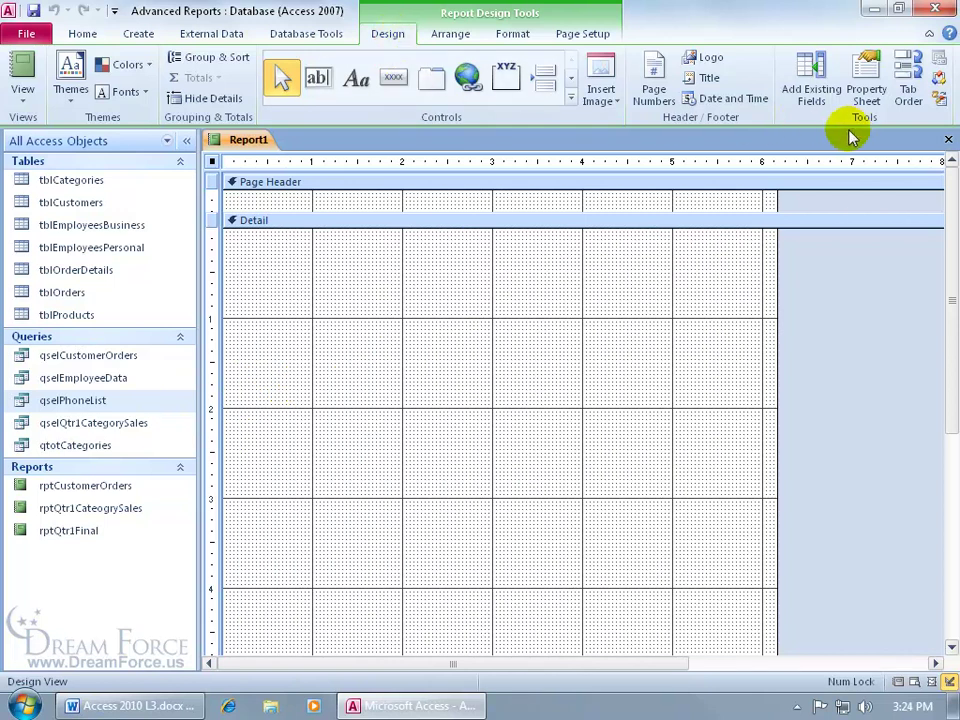
- Set the whole report's Record Source property to qselPhoneList and close the property sheet
click(866, 78)
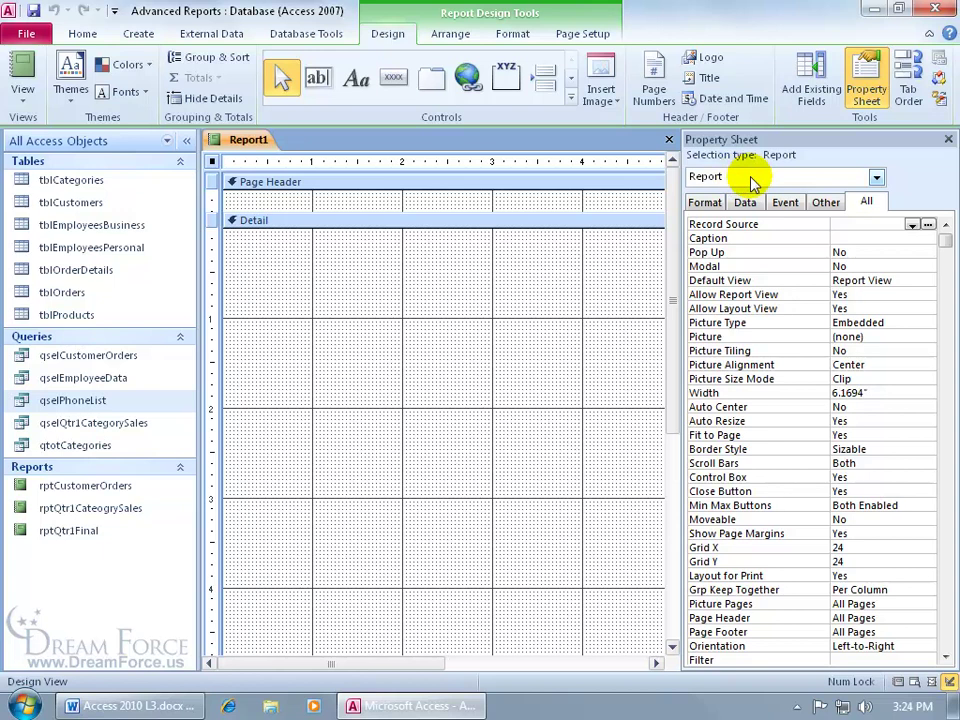
click(876, 177)
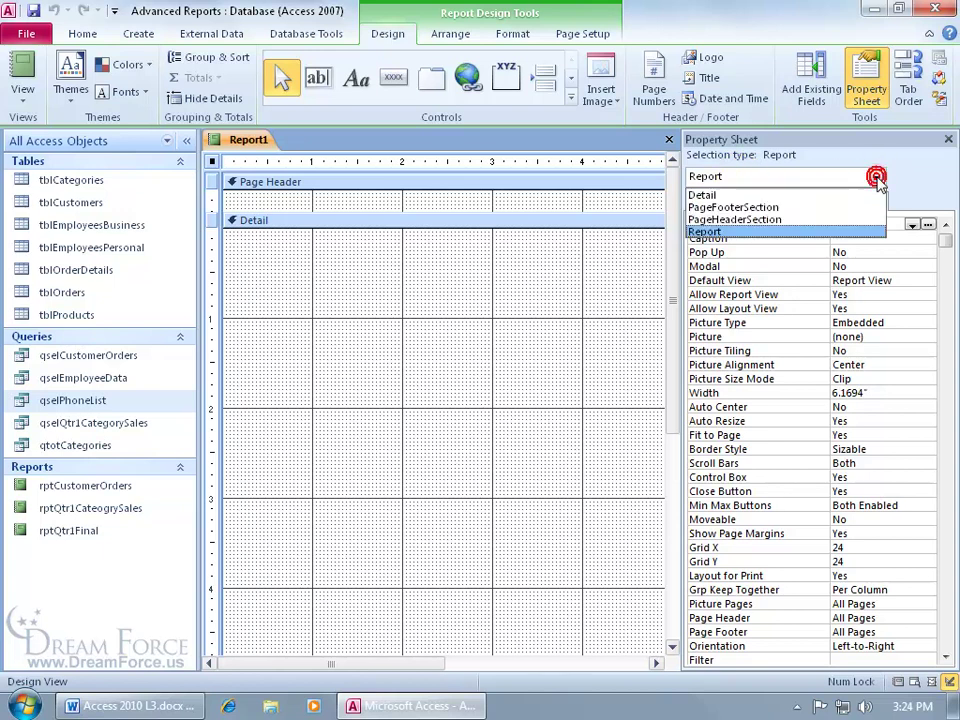
click(855, 231)
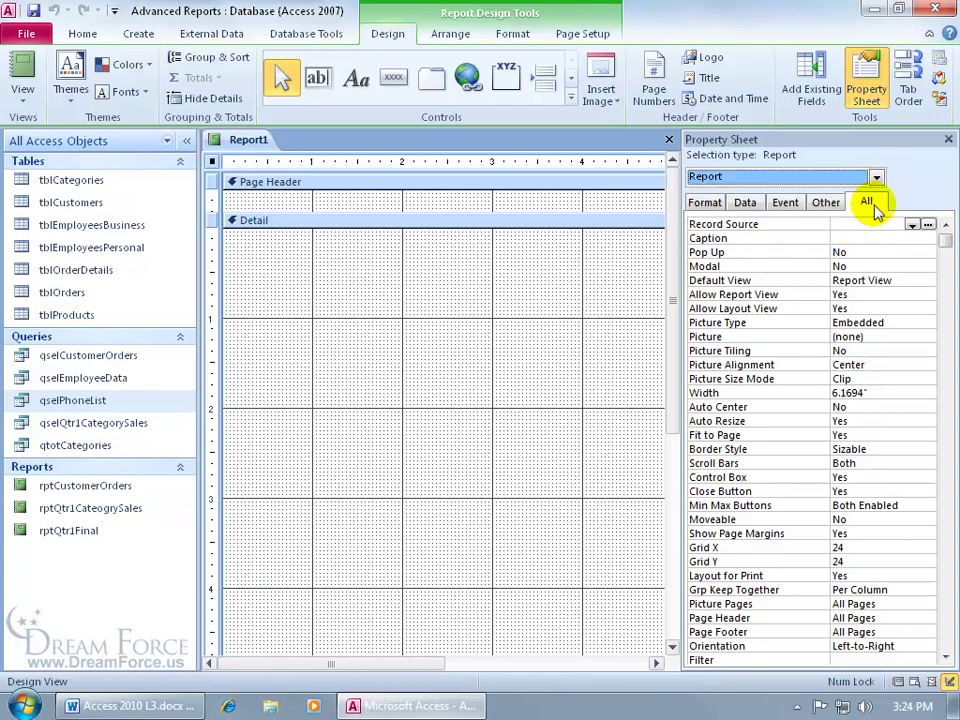
click(864, 223)
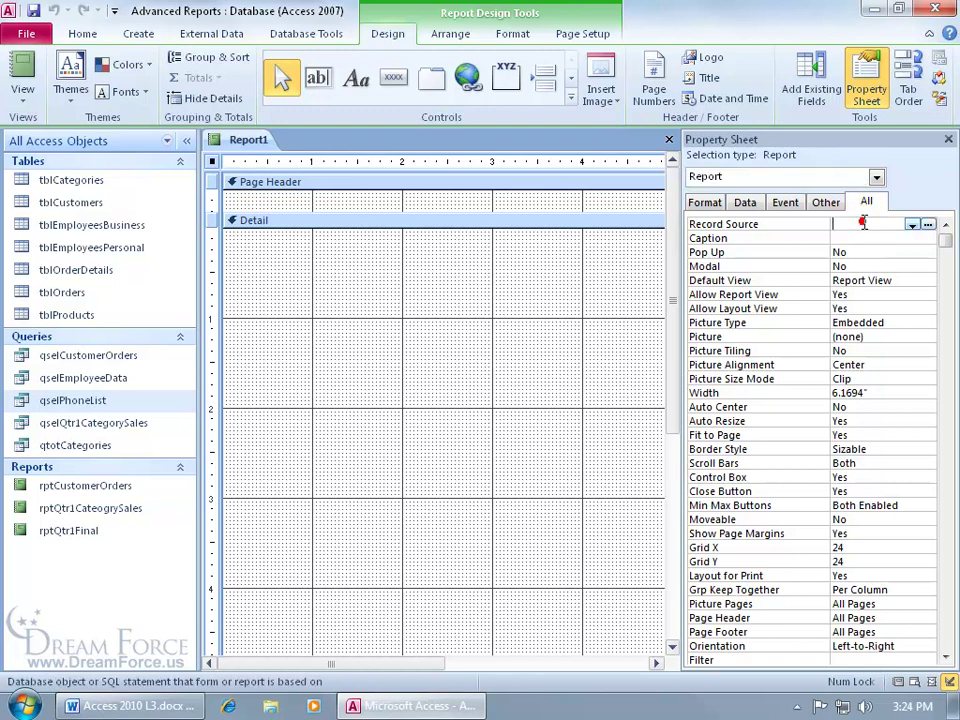
click(911, 224)
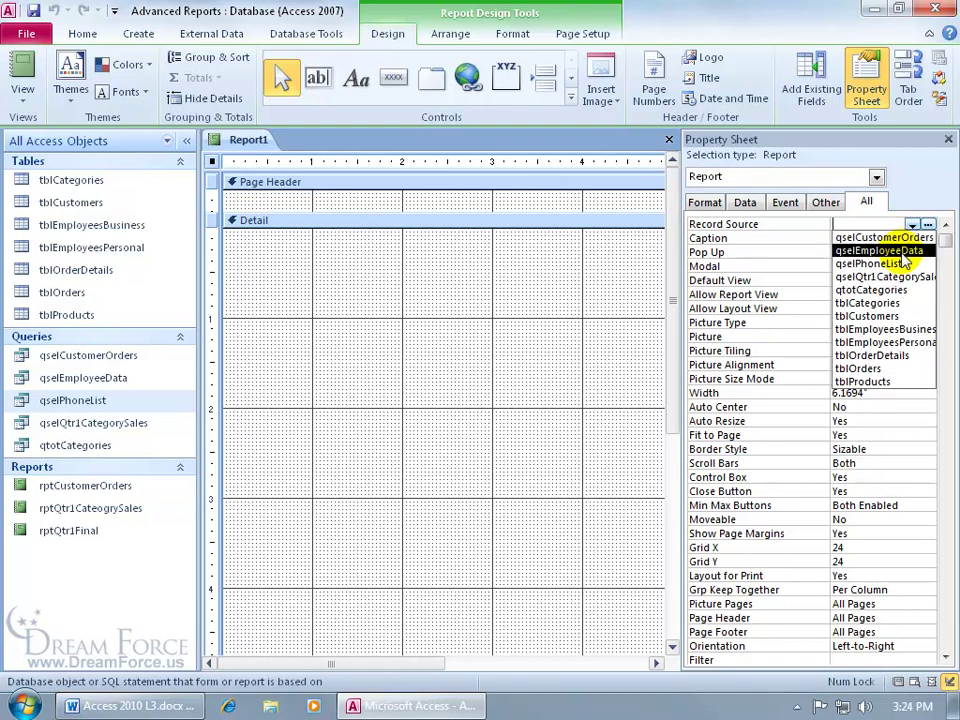
click(899, 264)
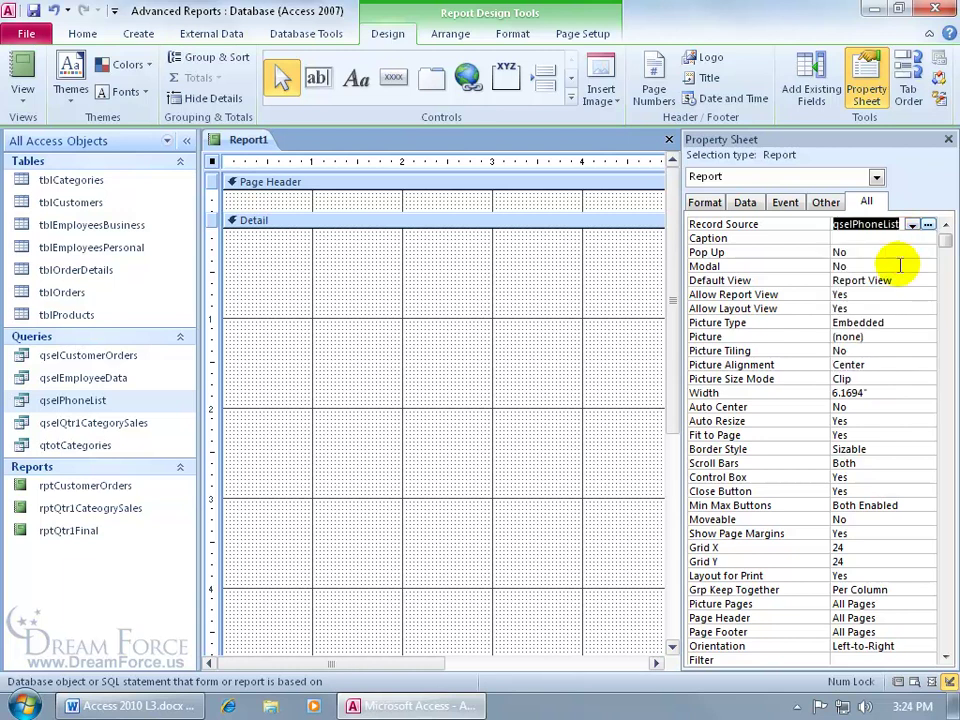
click(947, 139)
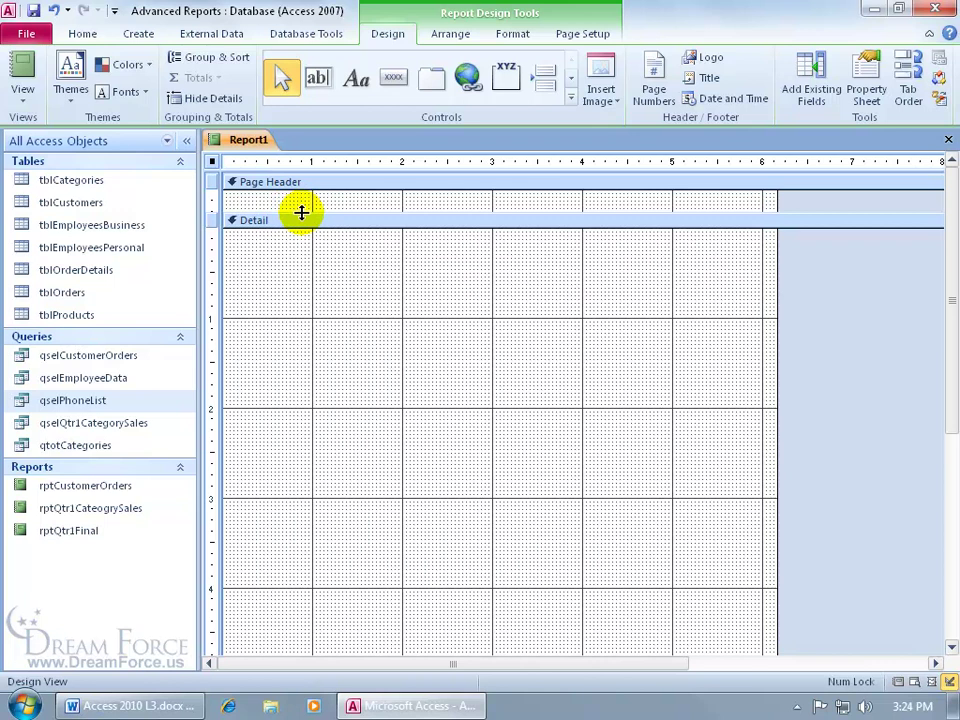
- Enlarge the Page Header to about 0.7 inch high and place a "Dream Force Phone List" label near its left edge
drag(301, 212, 301, 250)
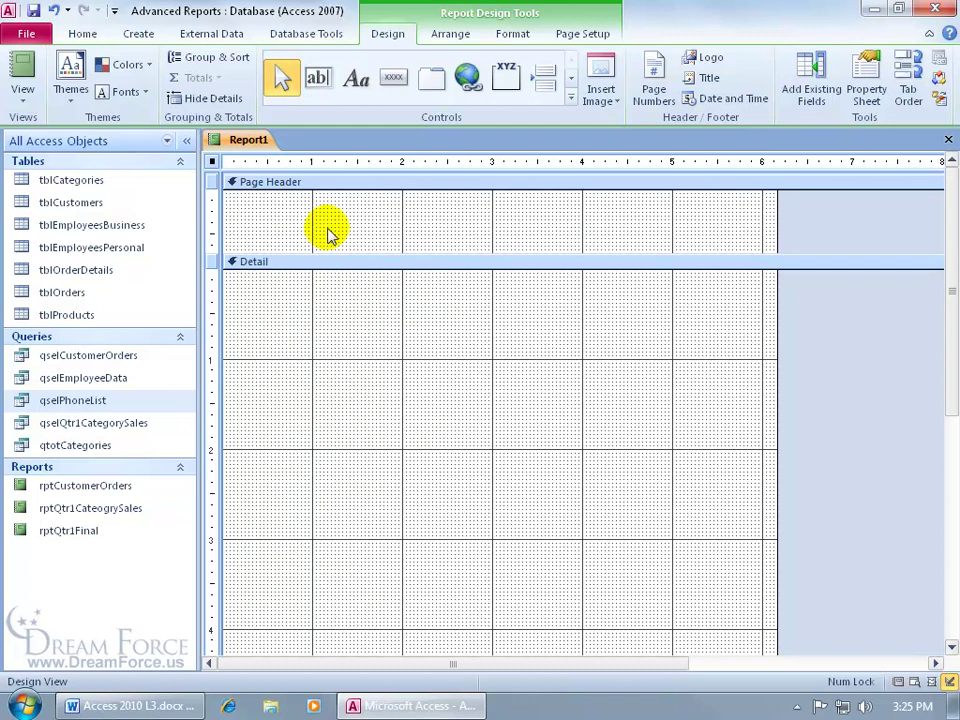
click(352, 82)
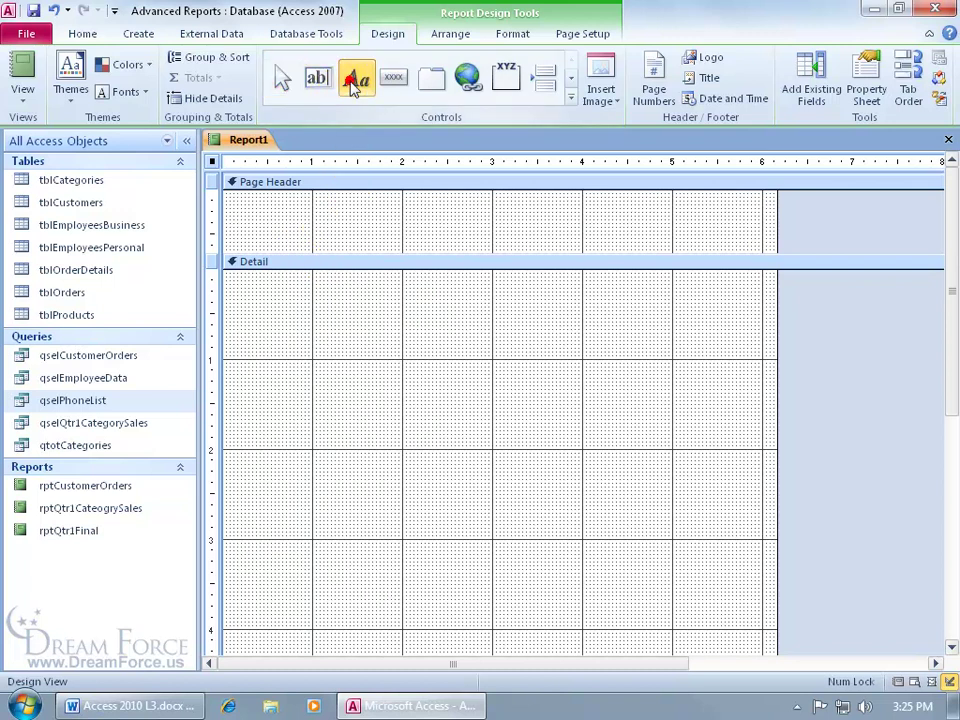
click(293, 213)
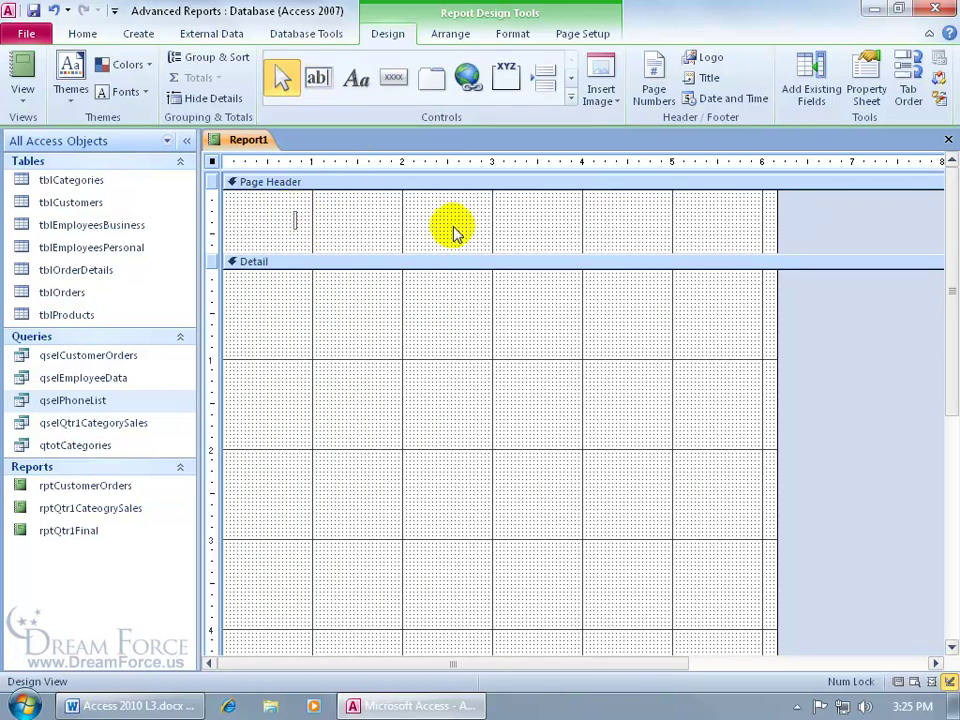
text(Dream Force Phone List)
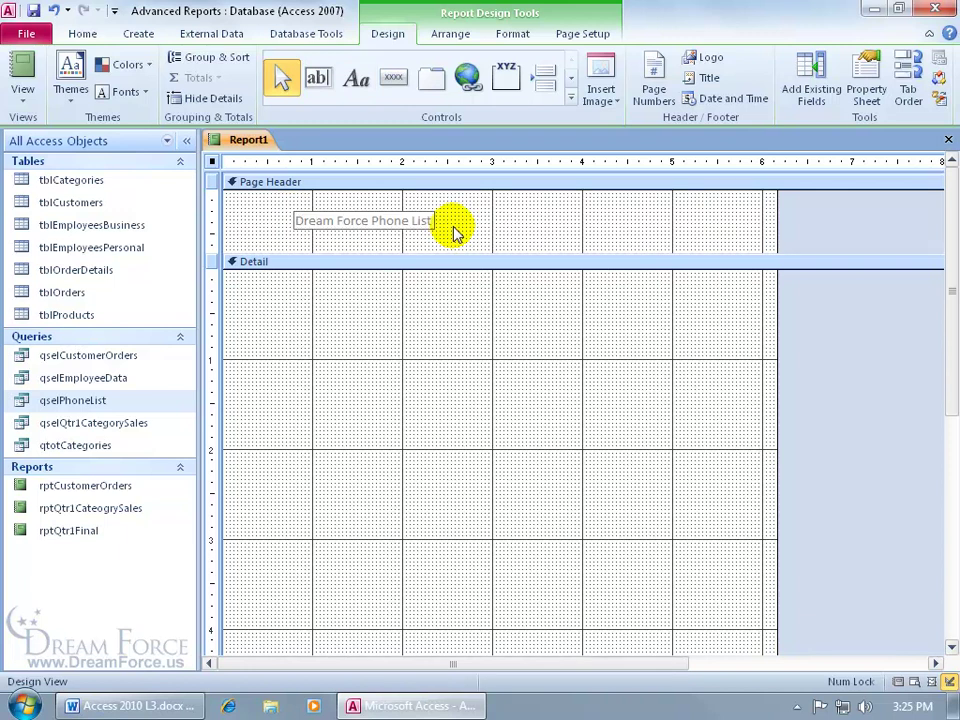
key(Return)
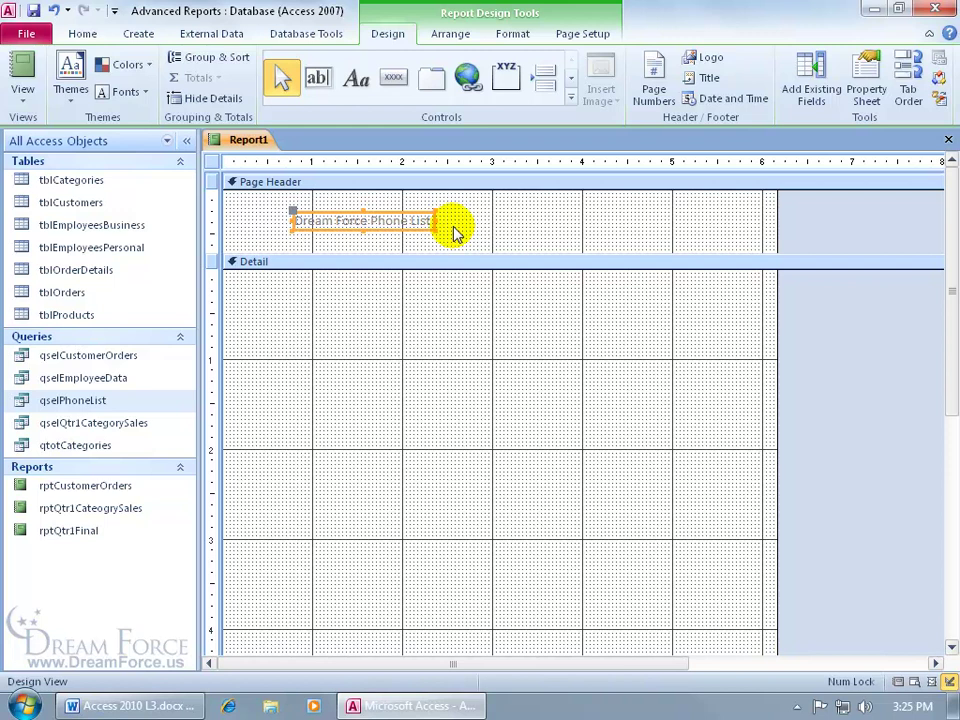
drag(418, 214, 366, 214)
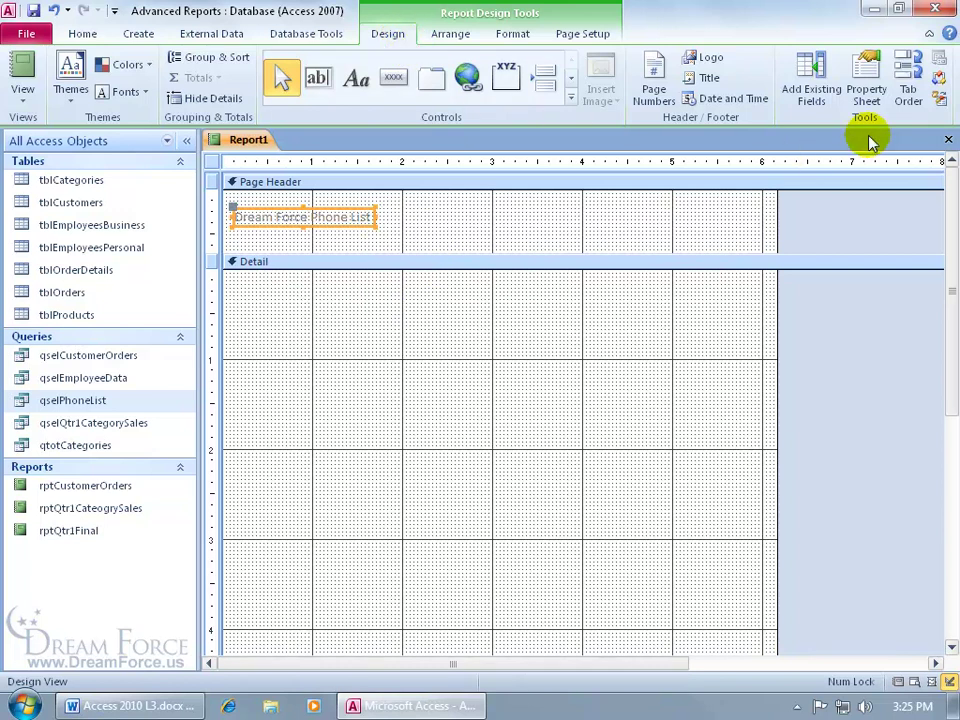
- With the existing fields displayed, place a text box in the Detail section about 1.08" from the left and 0.38" down, deleting its attached label
click(812, 90)
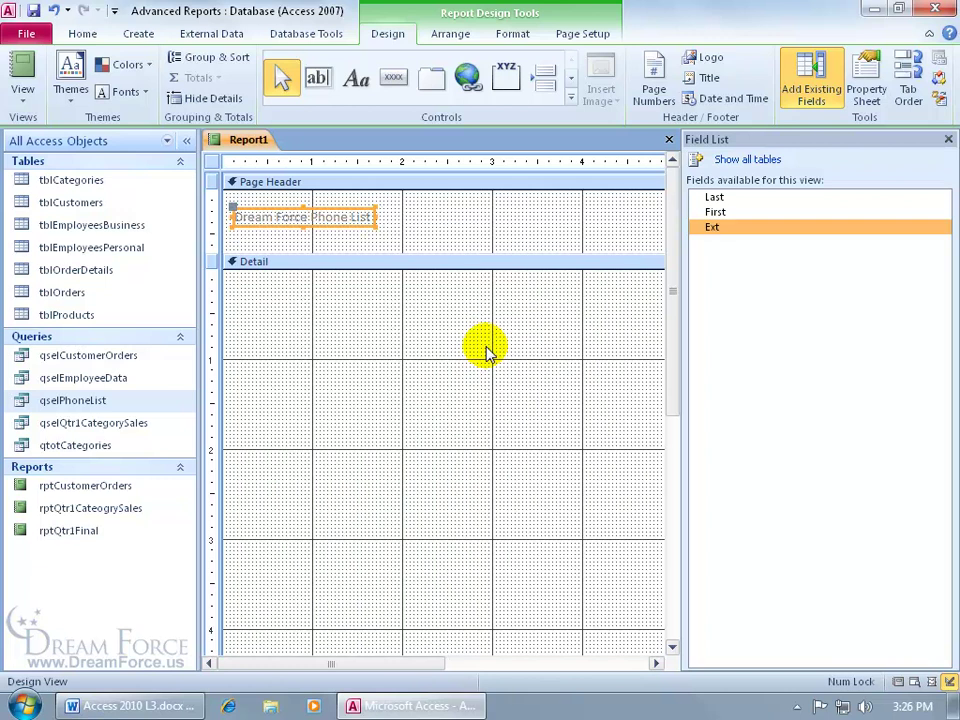
click(318, 80)
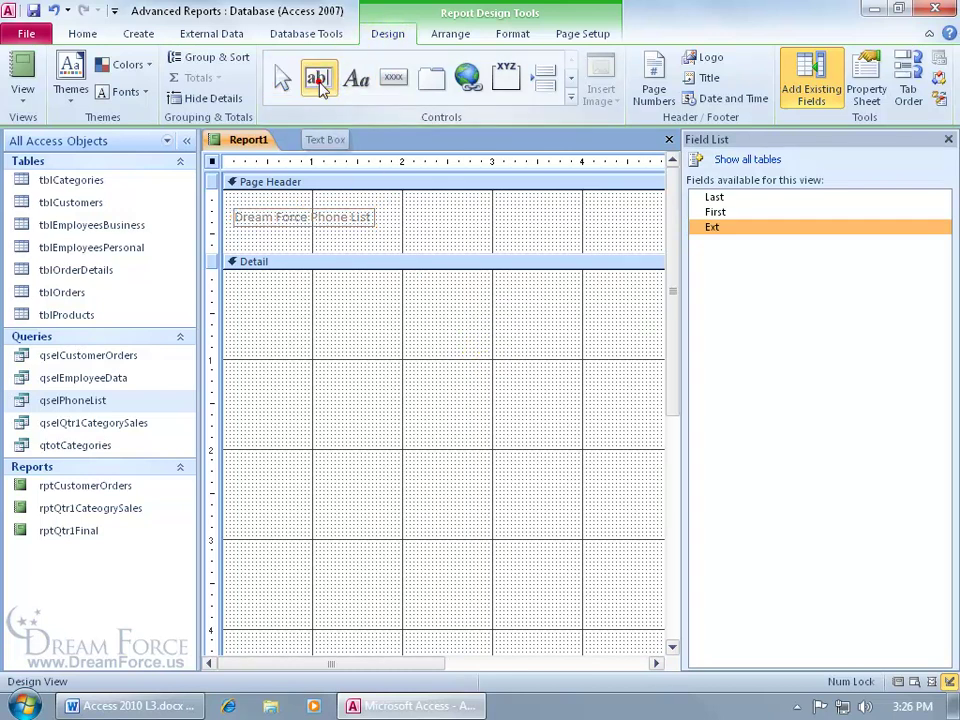
click(318, 300)
click(249, 310)
click(247, 310)
key(Delete)
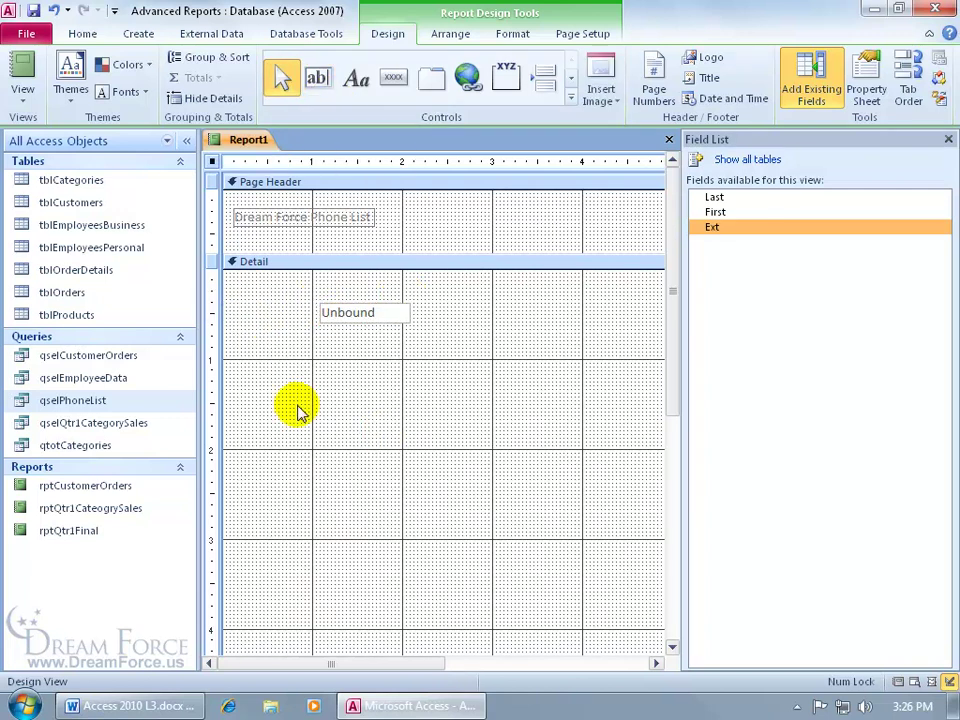
- Try to set the unbound text box's Control Source to =[Last]& “, ” &[First] in the Zoom window
click(366, 306)
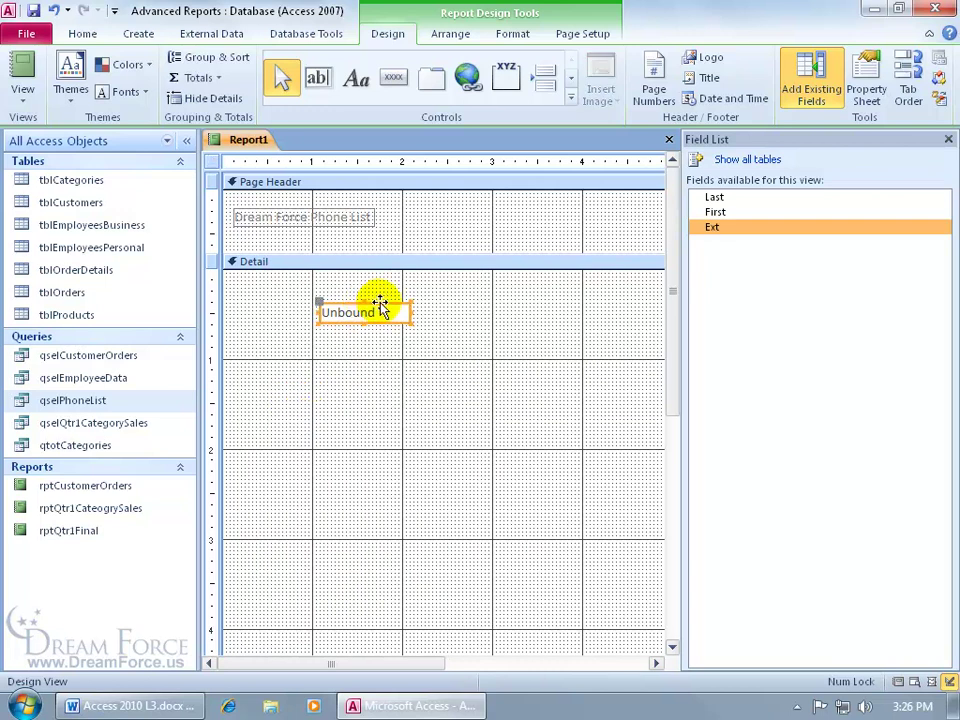
right_click(380, 305)
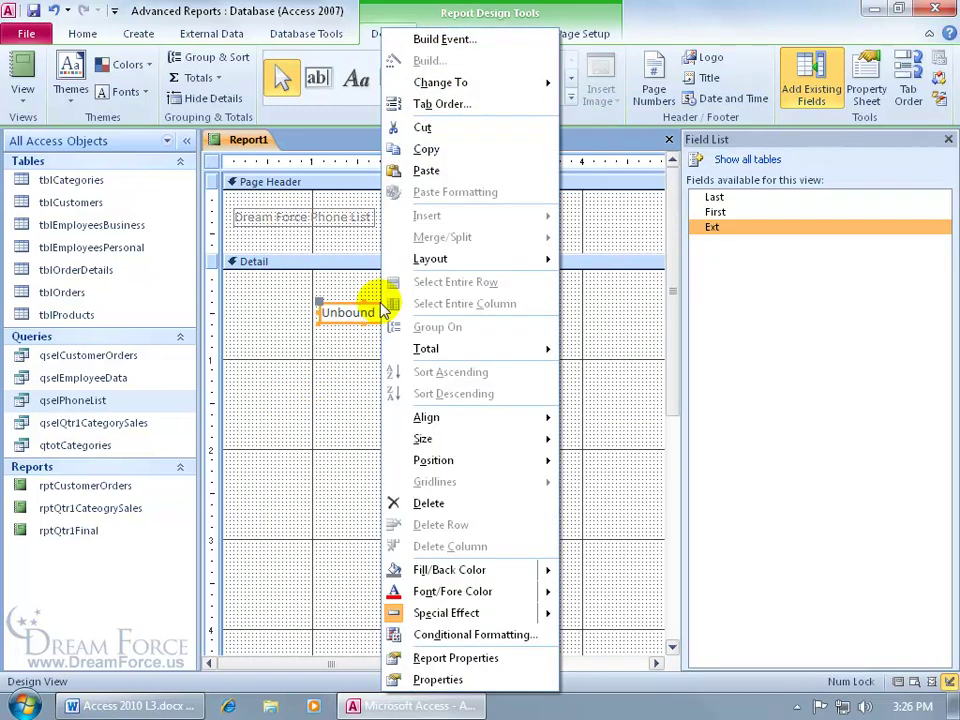
click(456, 681)
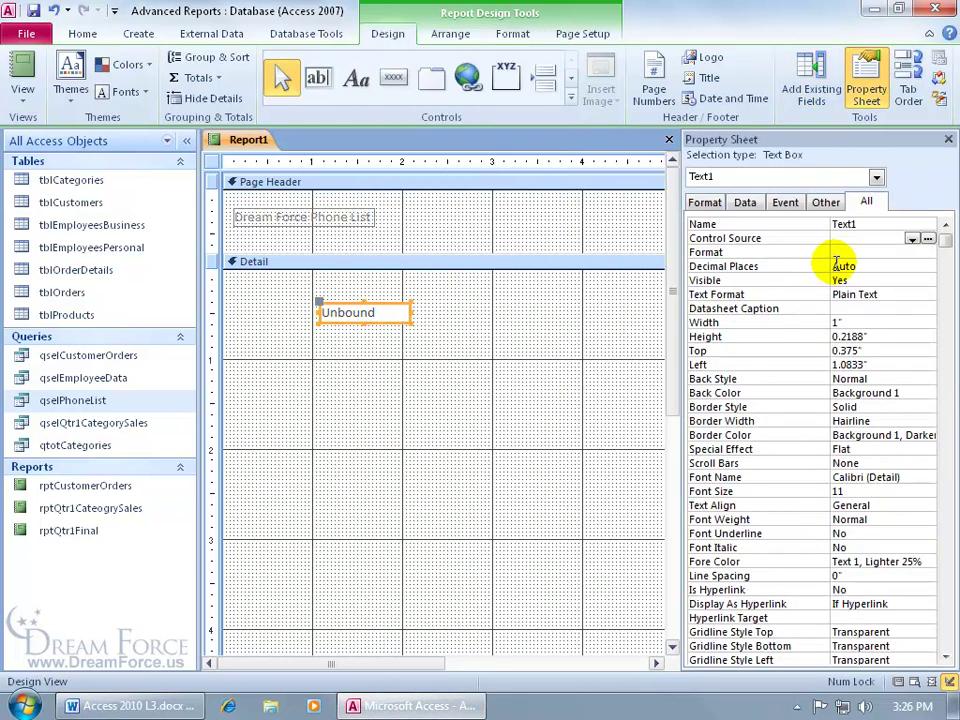
click(860, 237)
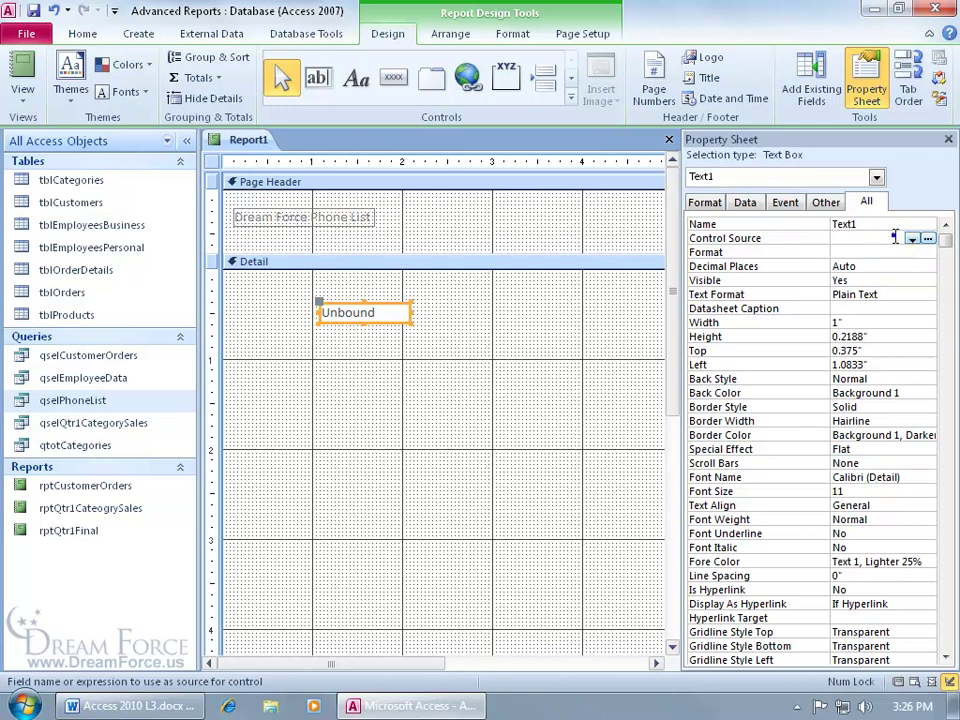
right_click(890, 238)
click(910, 274)
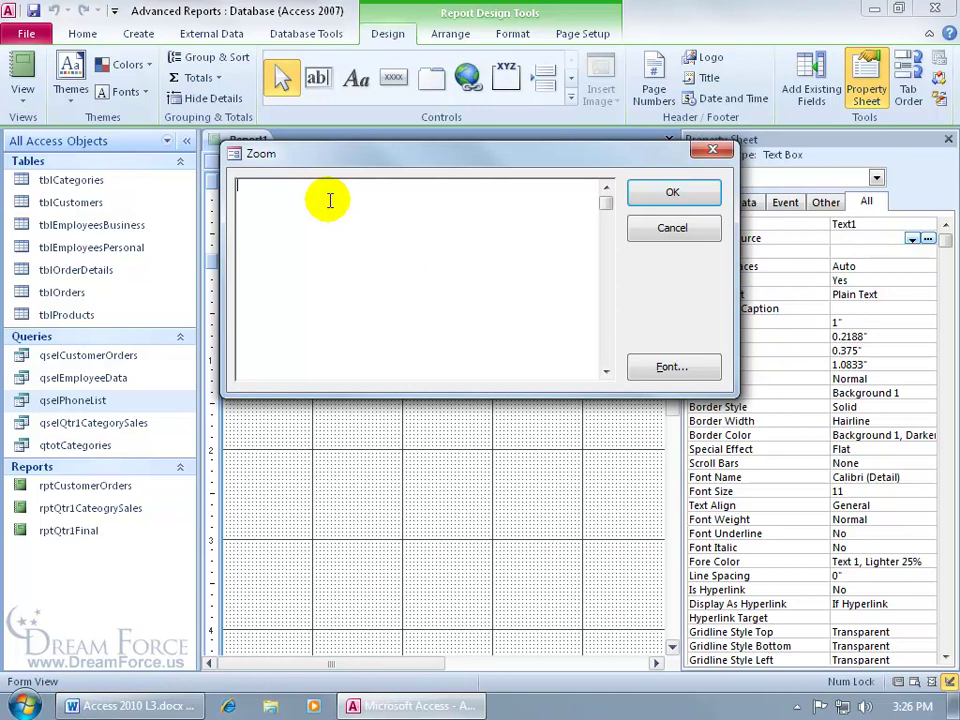
text(=[Last]&", "&[First])
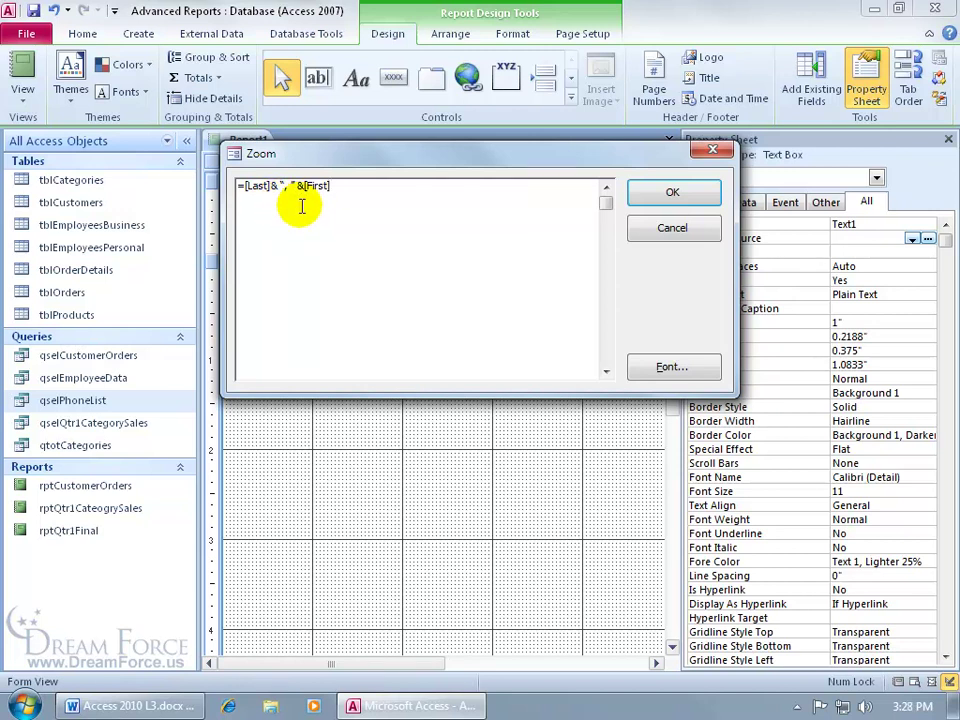
drag(304, 186, 281, 190)
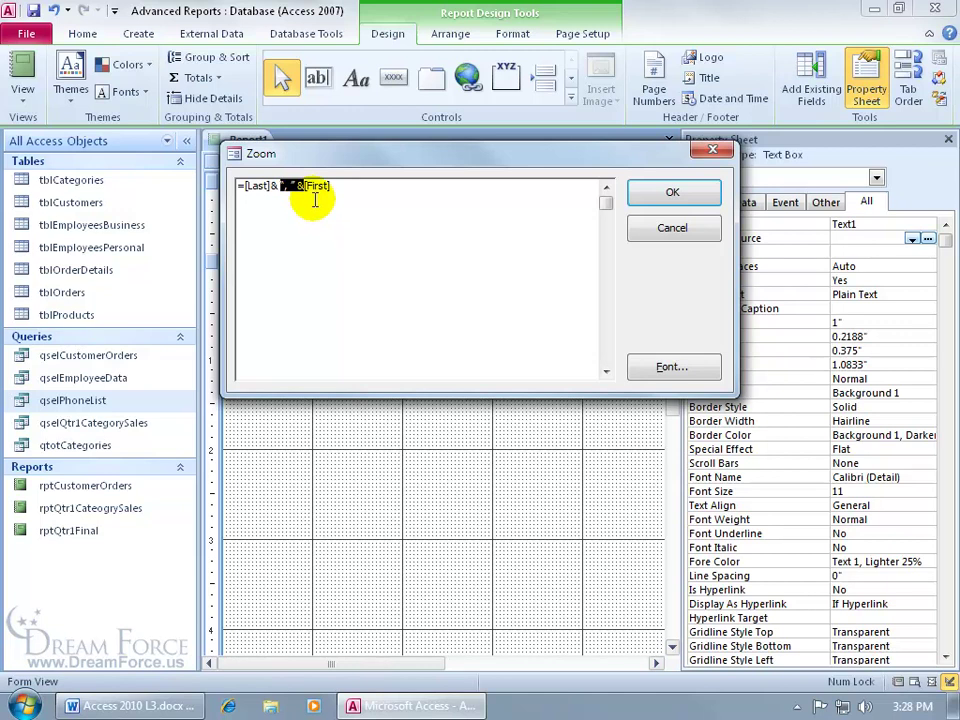
click(357, 187)
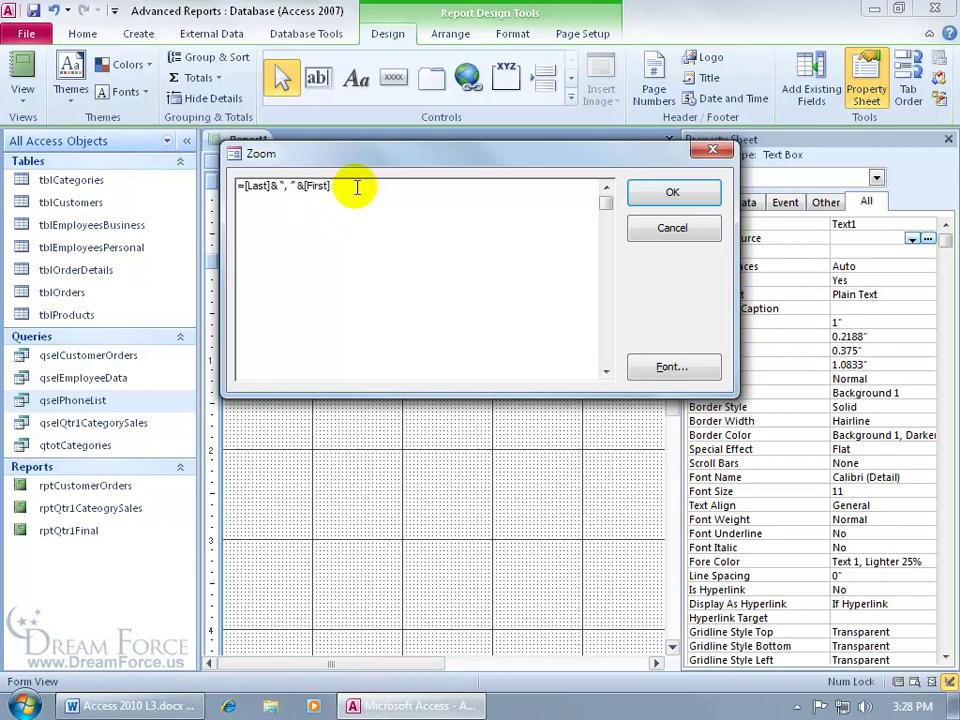
click(283, 185)
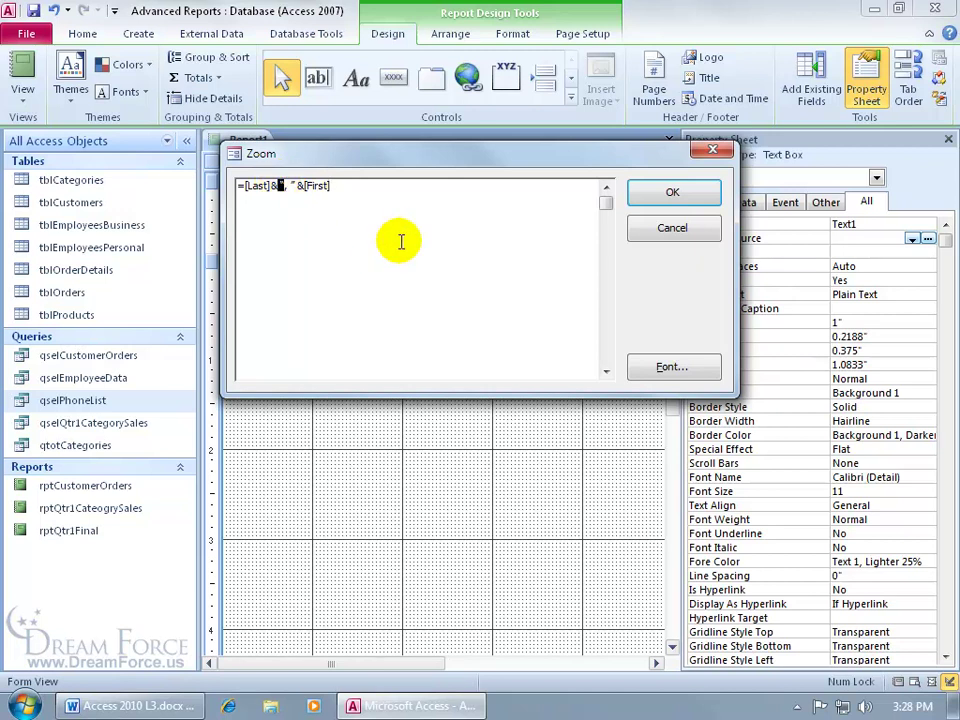
click(672, 193)
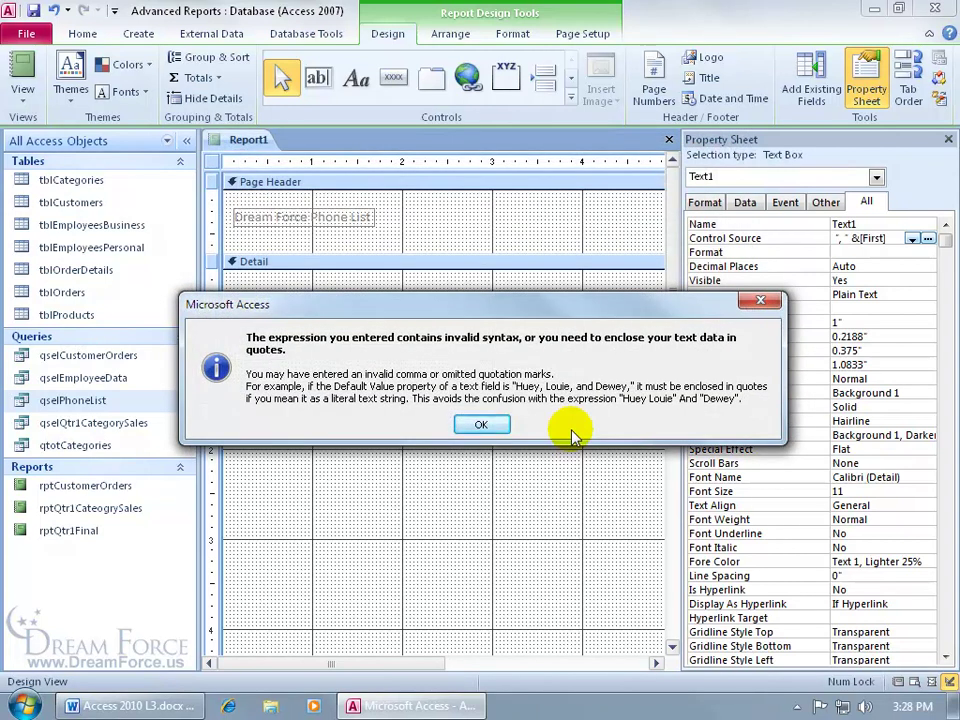
click(482, 424)
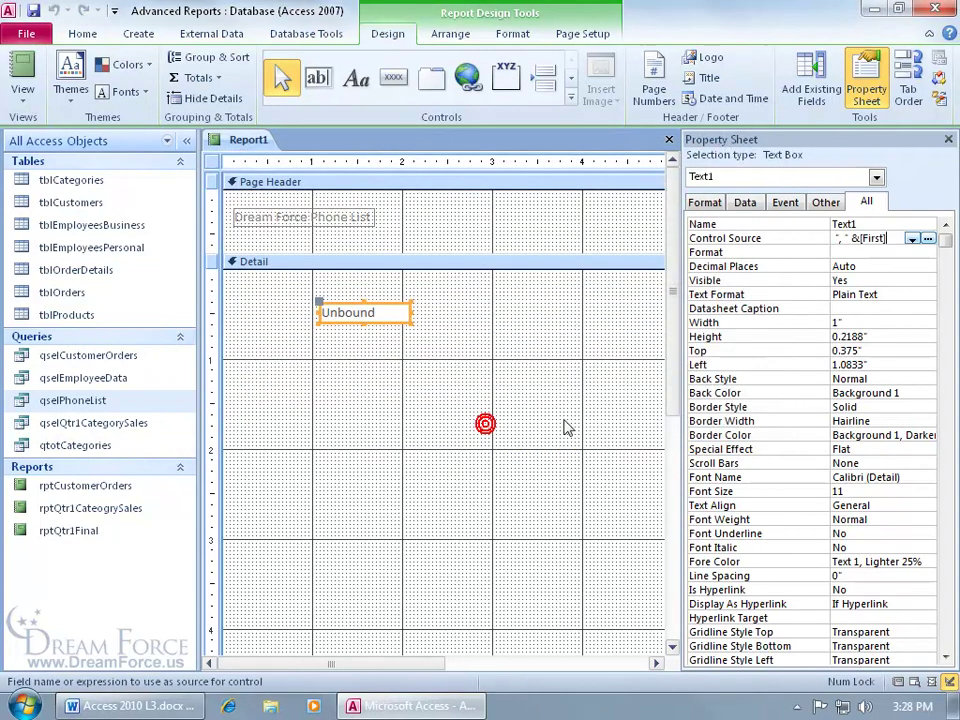
- Correct the quotation marks in the text box's Control Source expression to read =[Last]& ", " &[First] and apply it
right_click(855, 240)
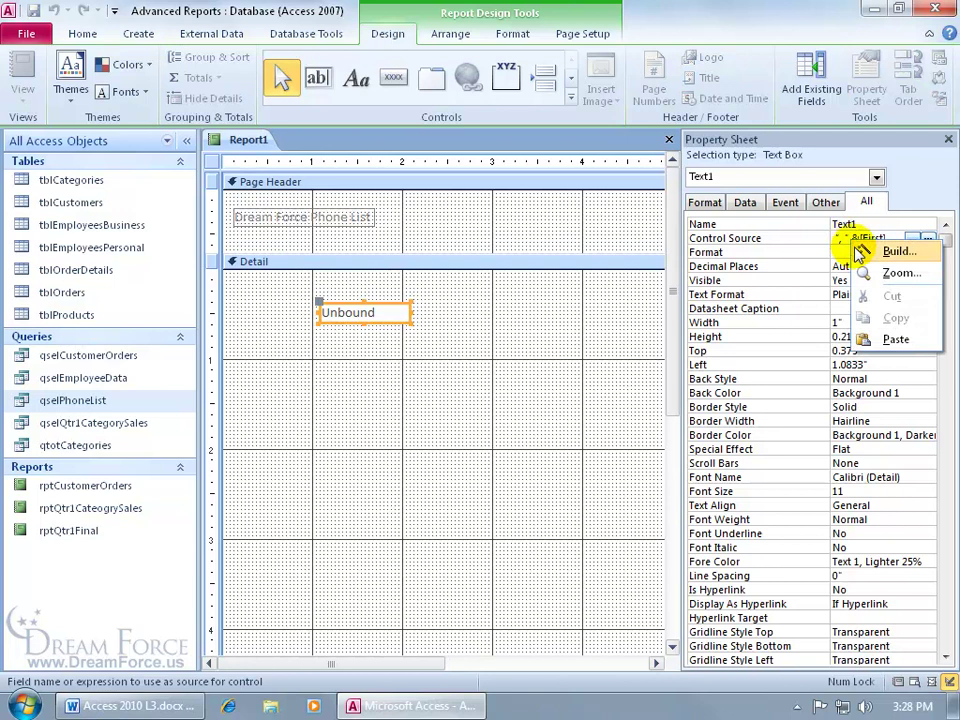
click(868, 274)
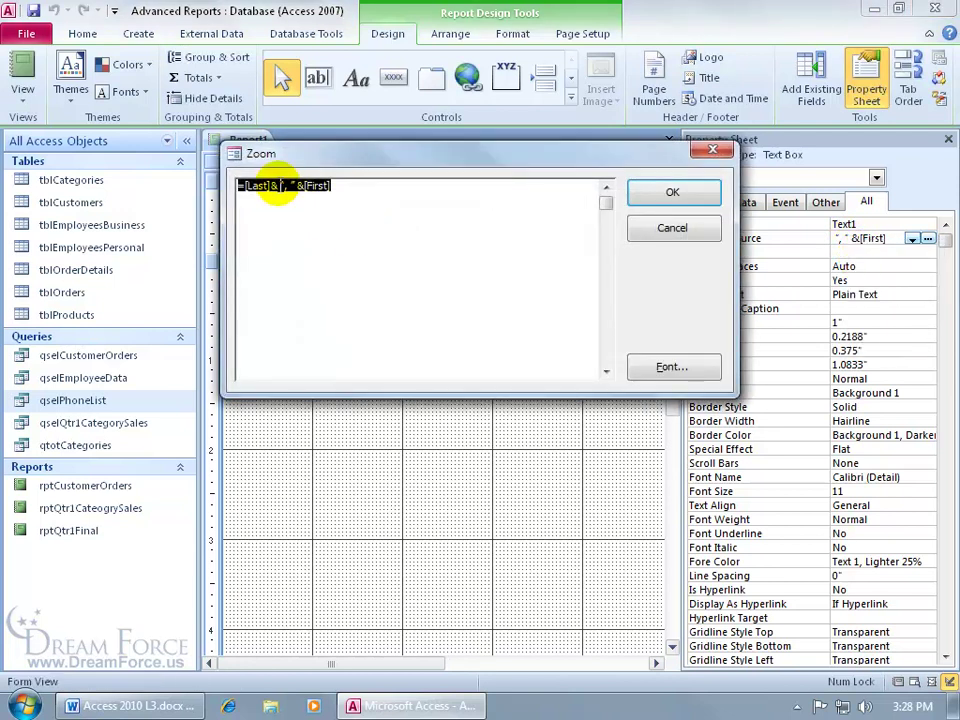
click(278, 185)
text(&)
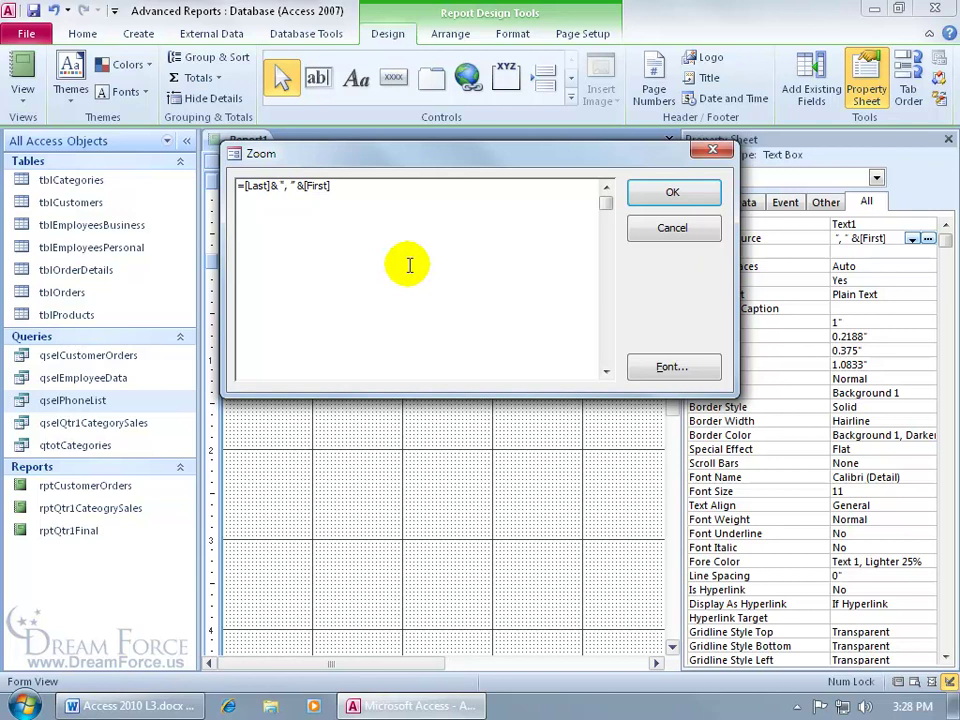
click(289, 186)
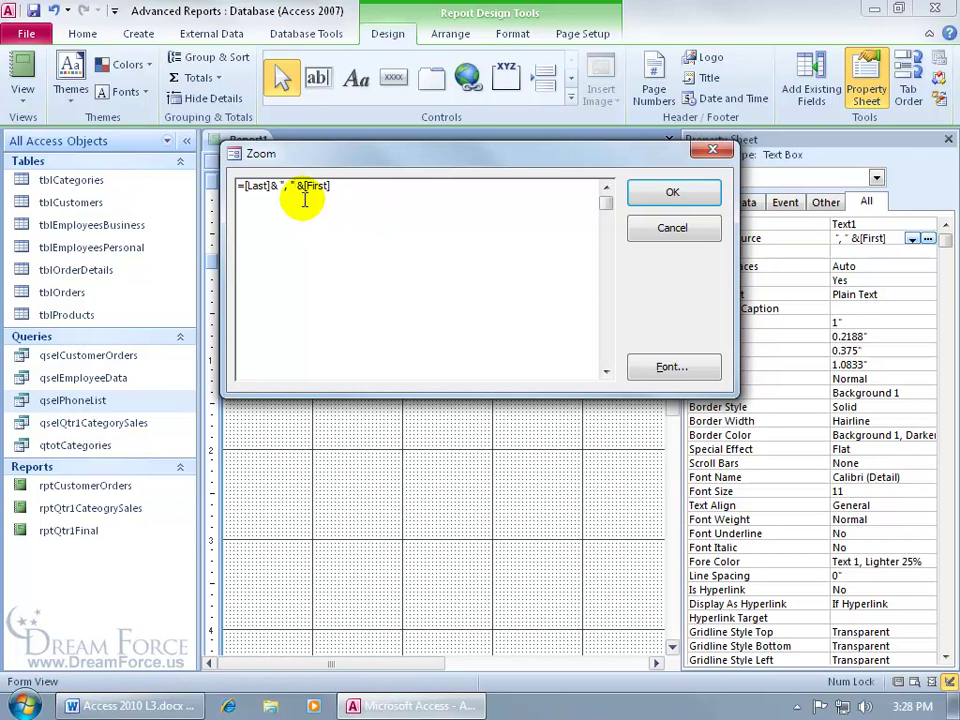
click(672, 192)
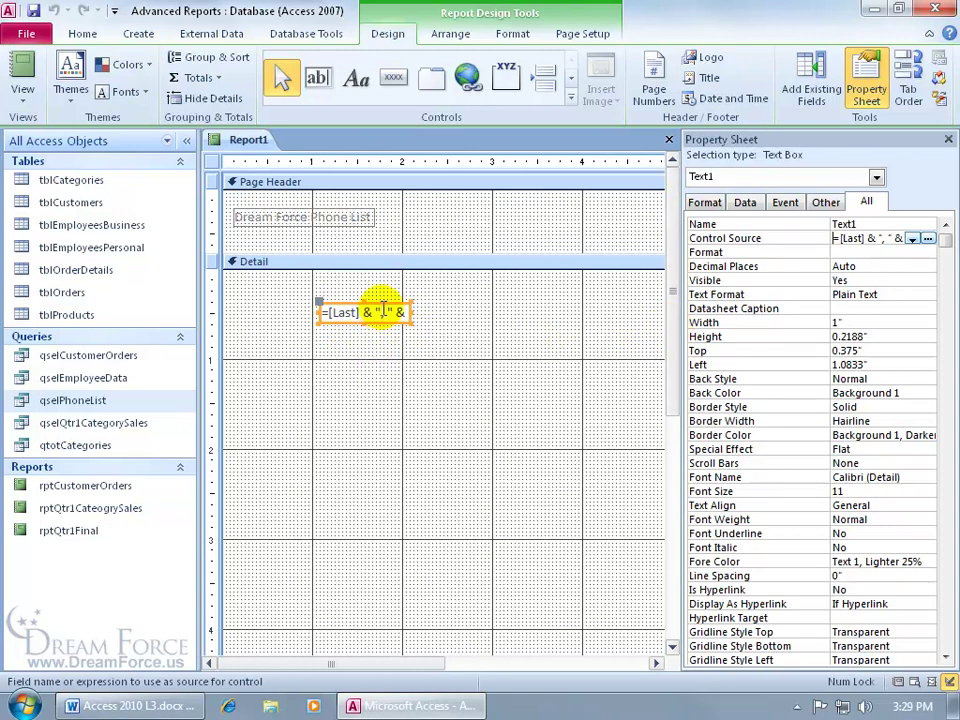
- Move the name text box to about 0.04" from the Detail section's top and left, and place the Ext field beside it without its label
drag(375, 300, 289, 276)
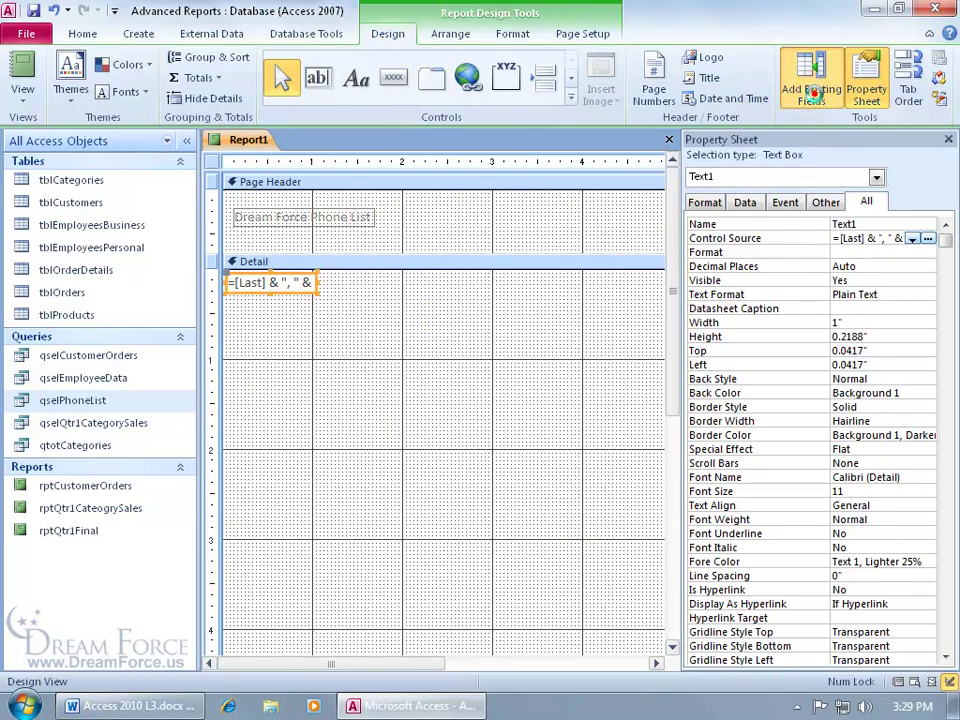
click(811, 88)
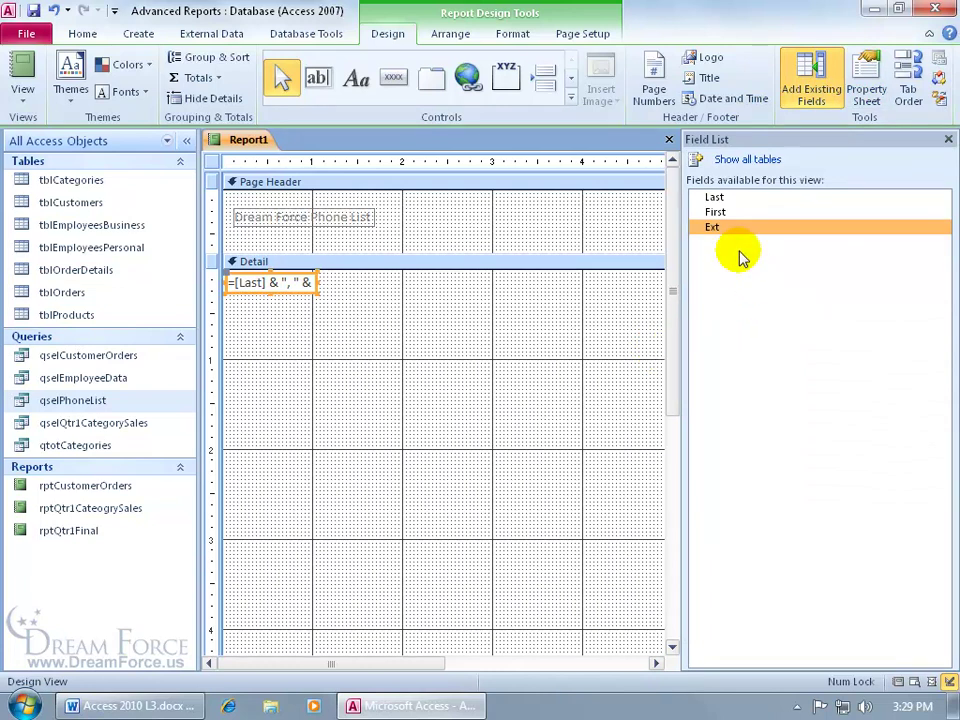
drag(735, 232, 440, 370)
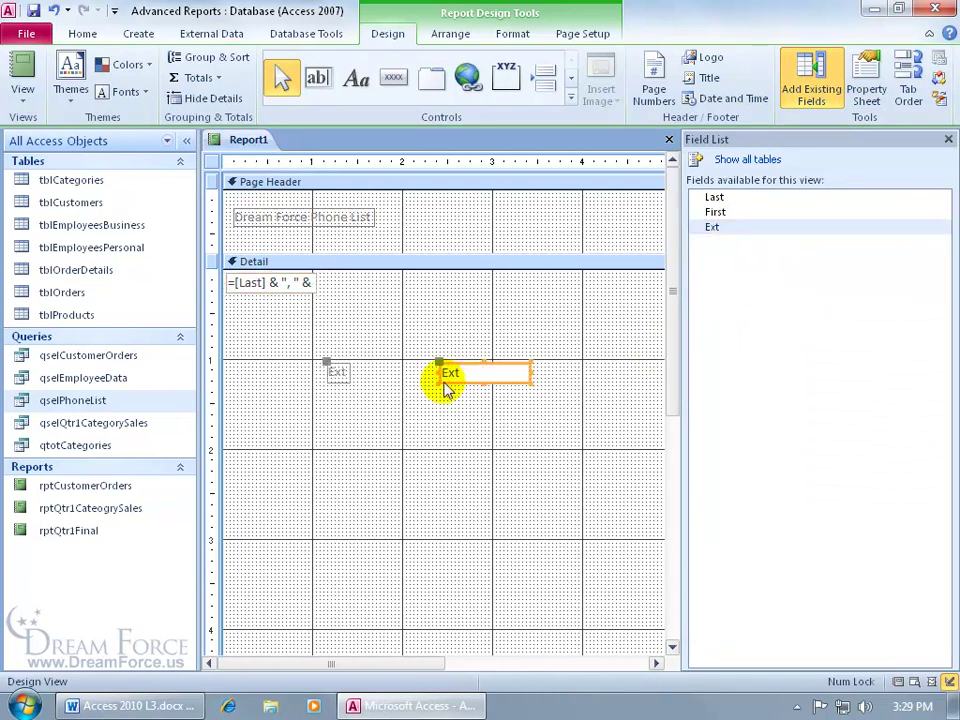
click(342, 370)
key(Delete)
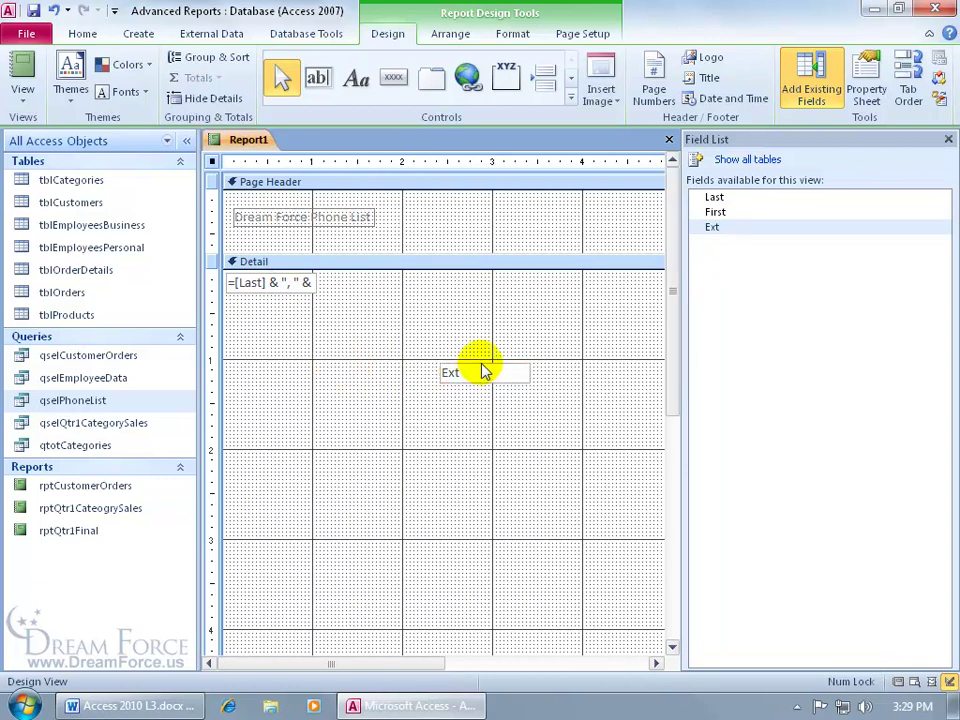
click(483, 371)
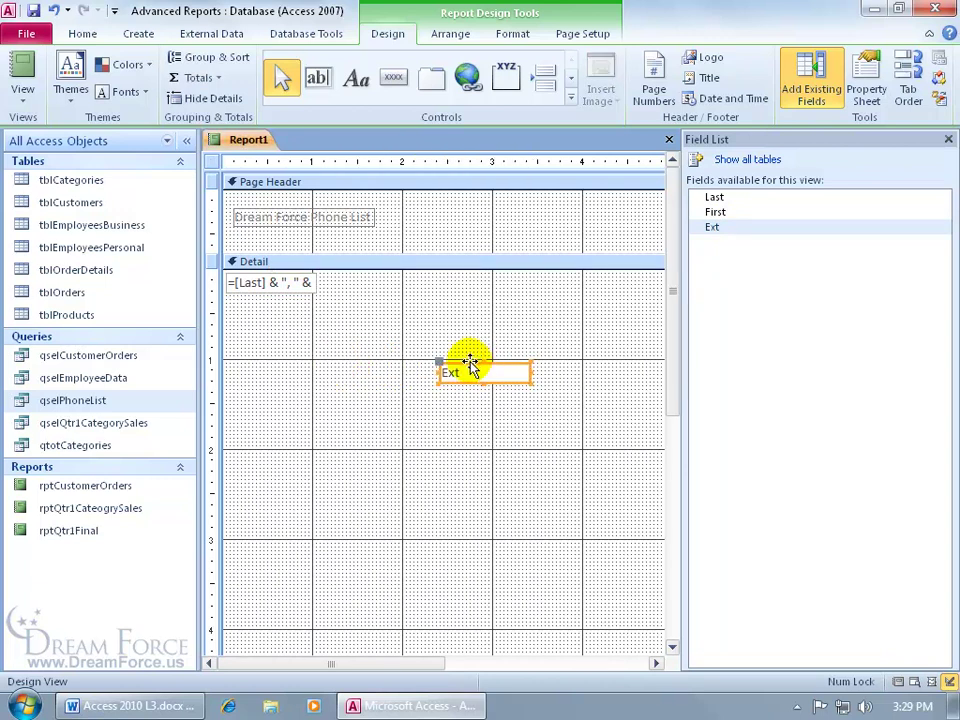
drag(470, 366, 355, 278)
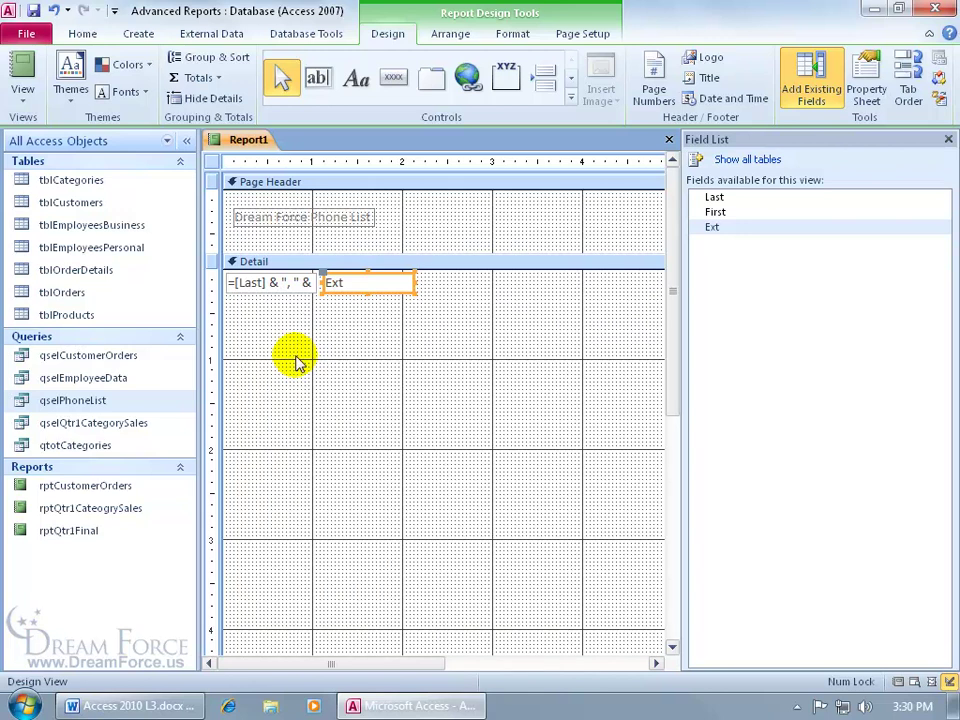
click(948, 139)
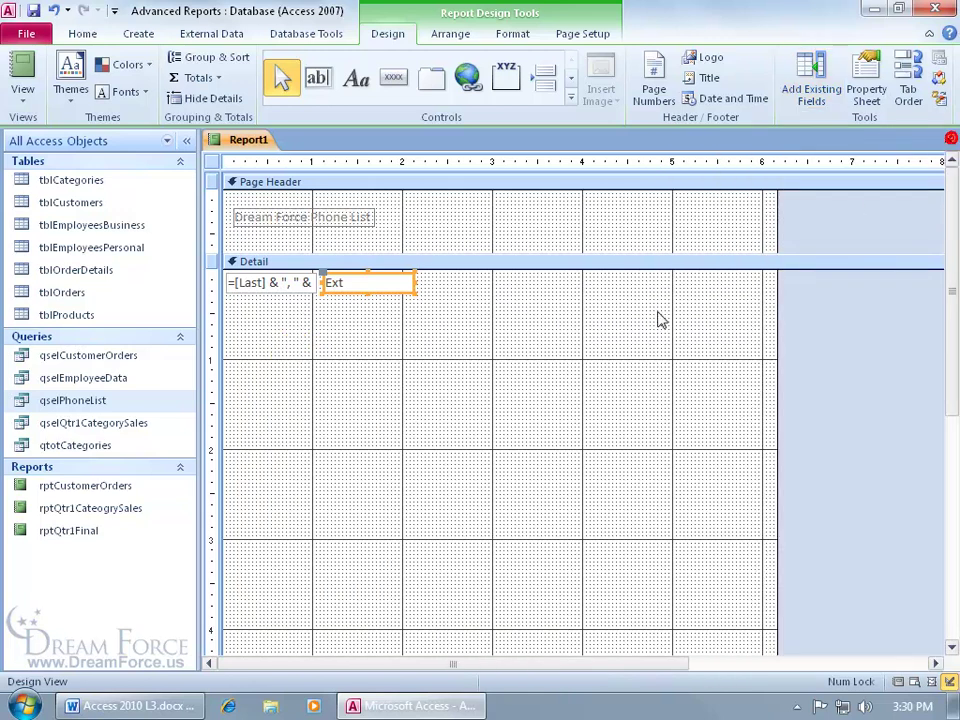
- Add a report group based on the expression =left([last],1)
click(234, 60)
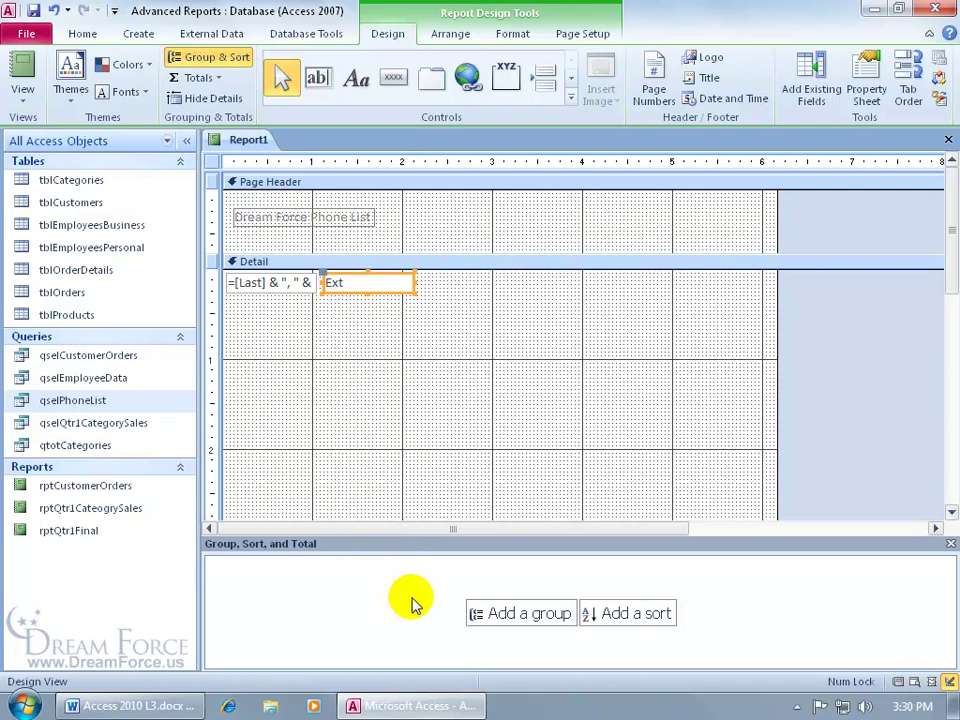
click(529, 617)
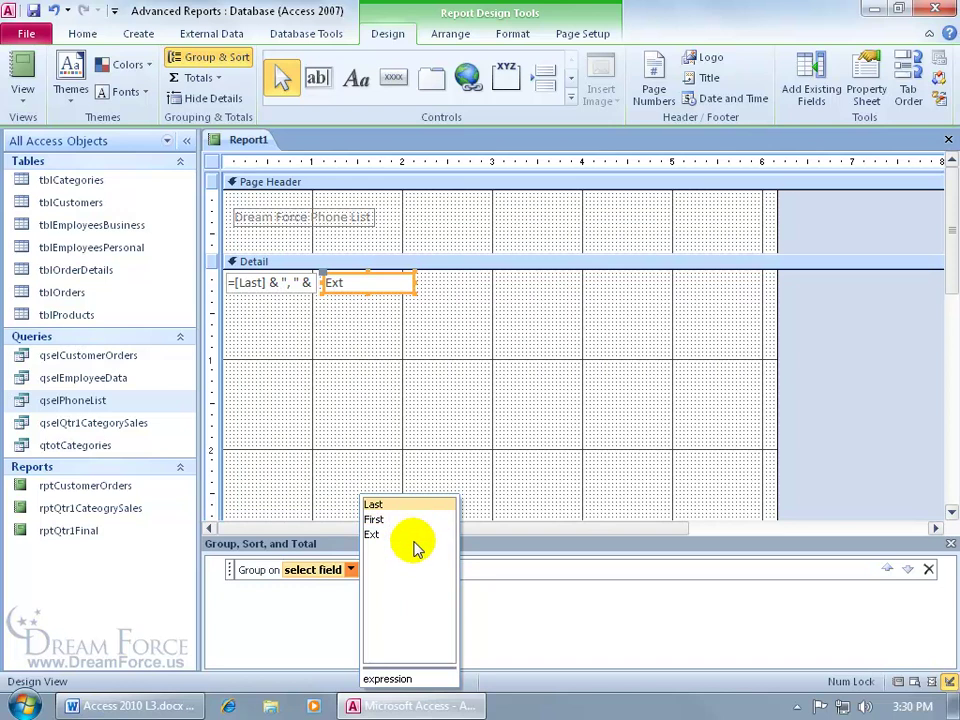
click(410, 680)
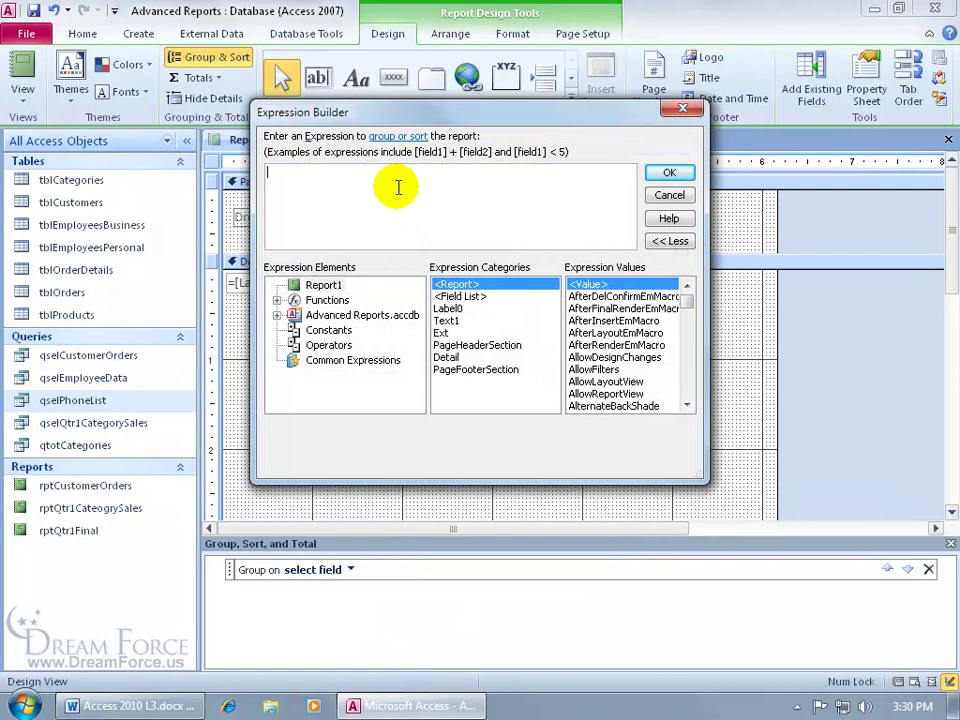
text(=lef)
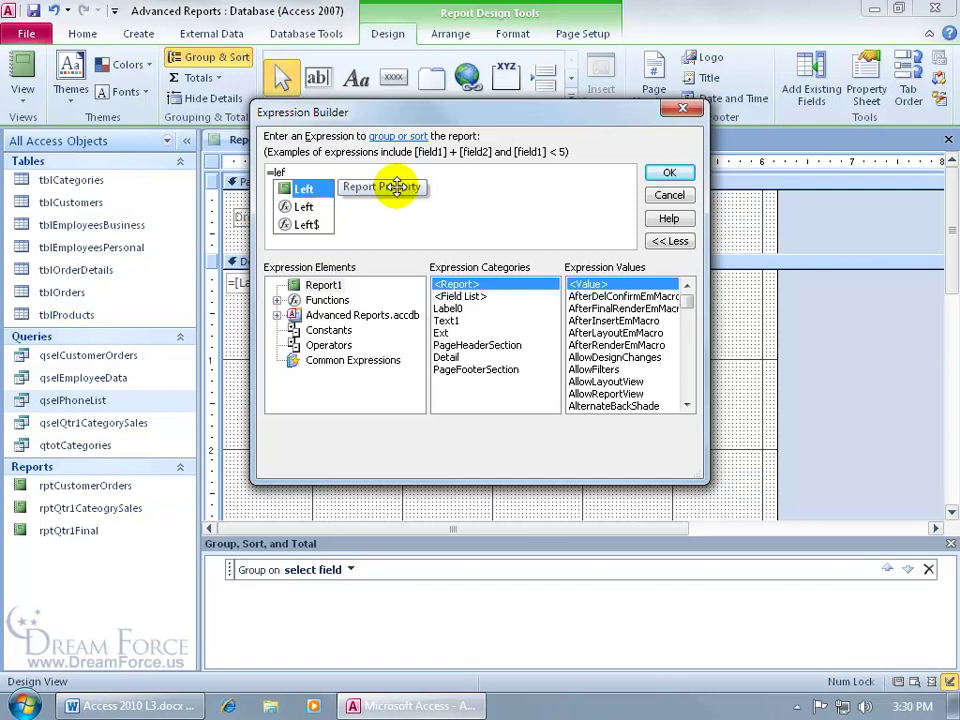
text(t()
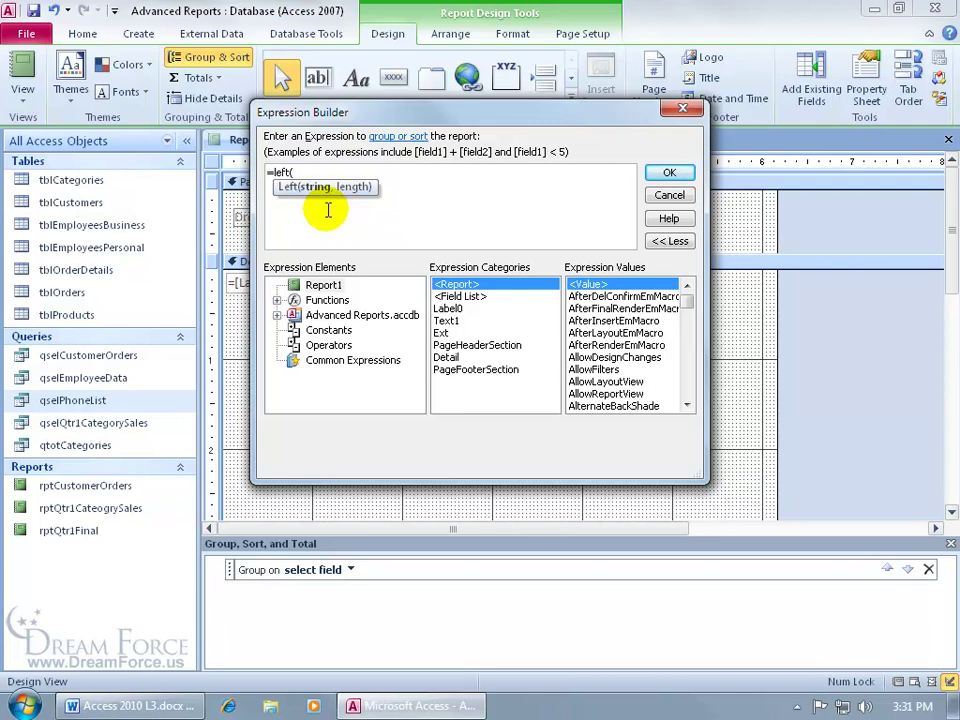
text([last)
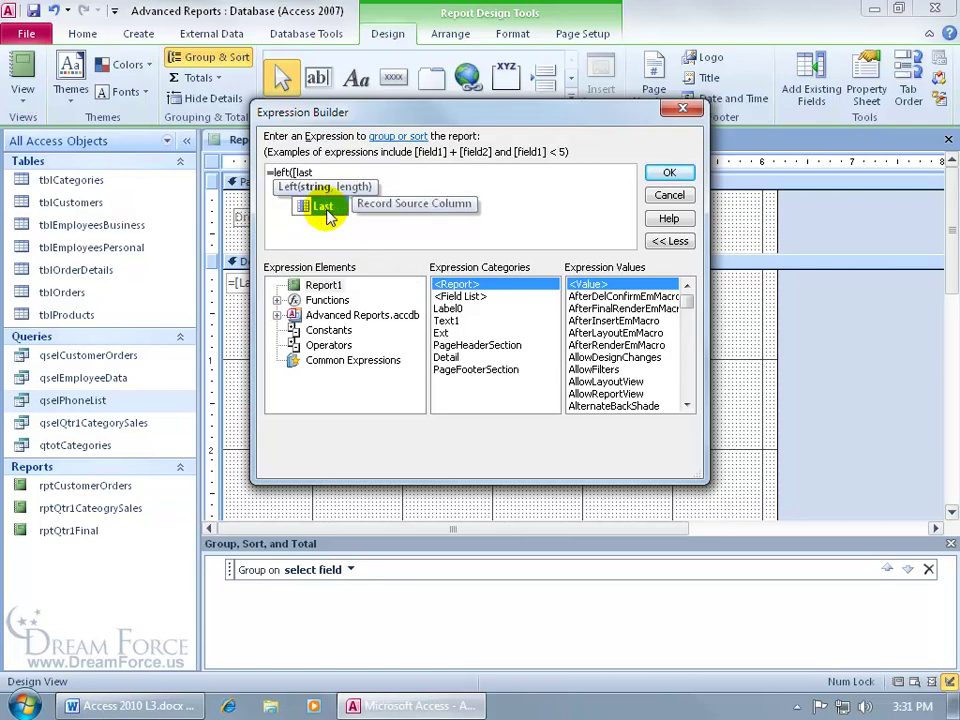
text(])
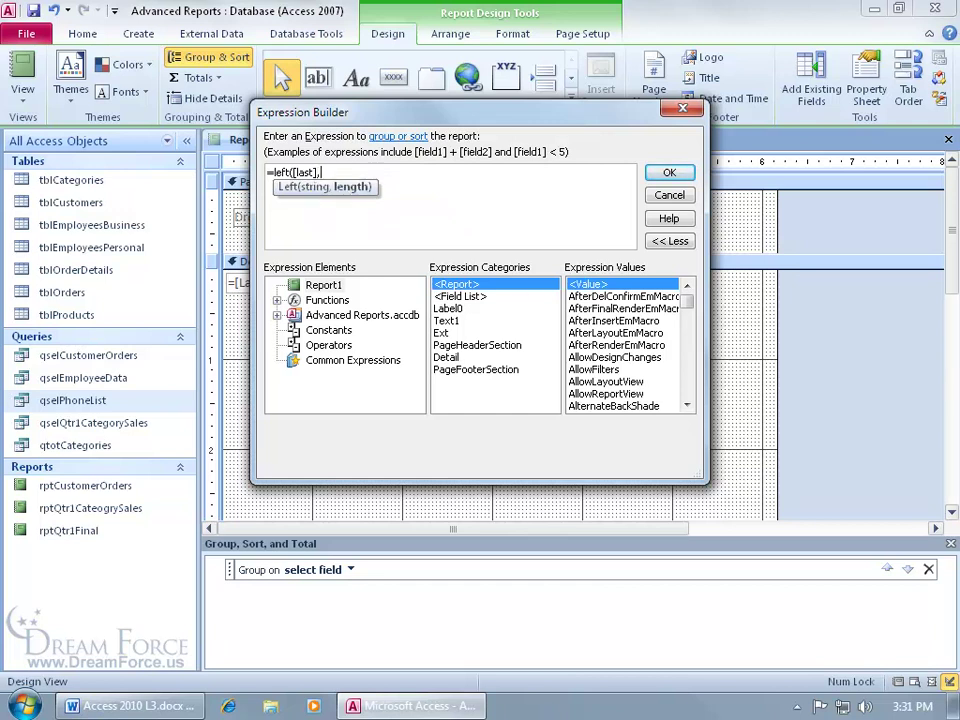
text(,)
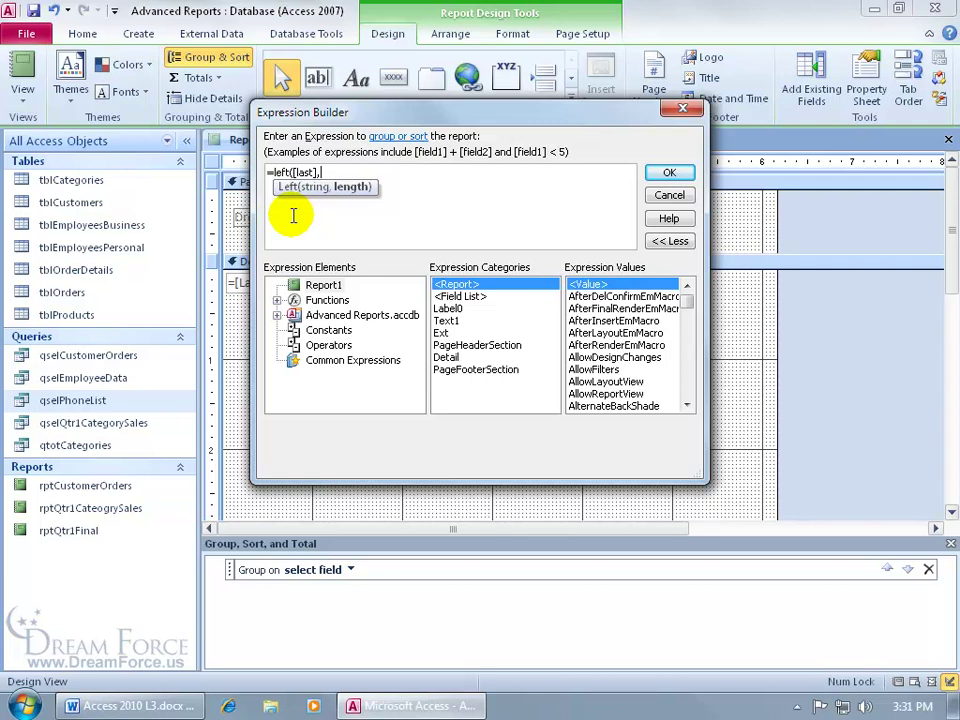
text(1)
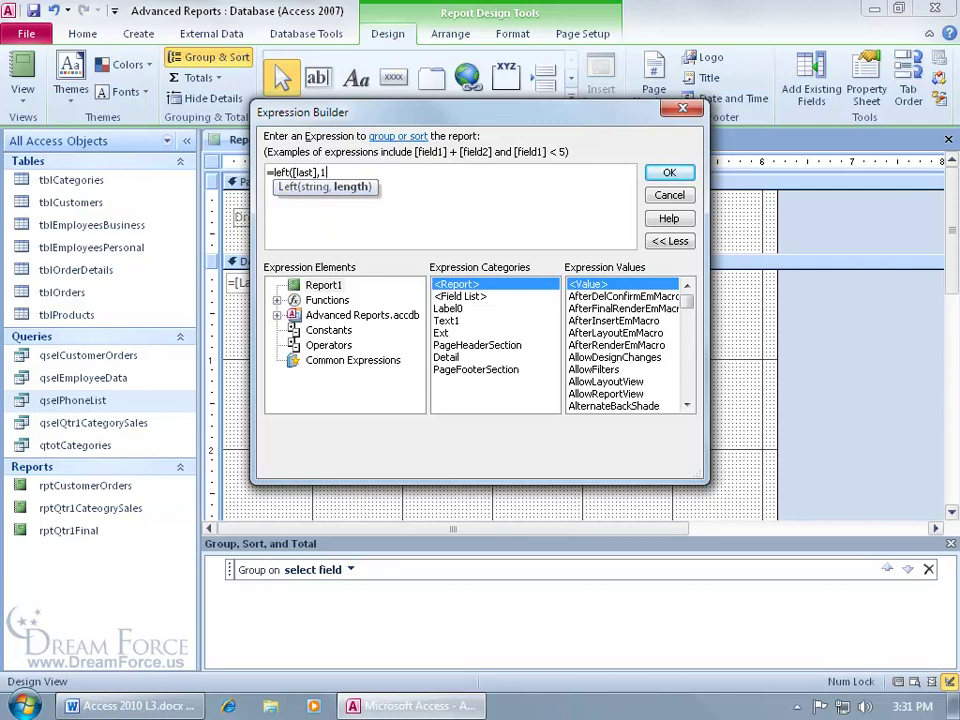
text())
click(669, 174)
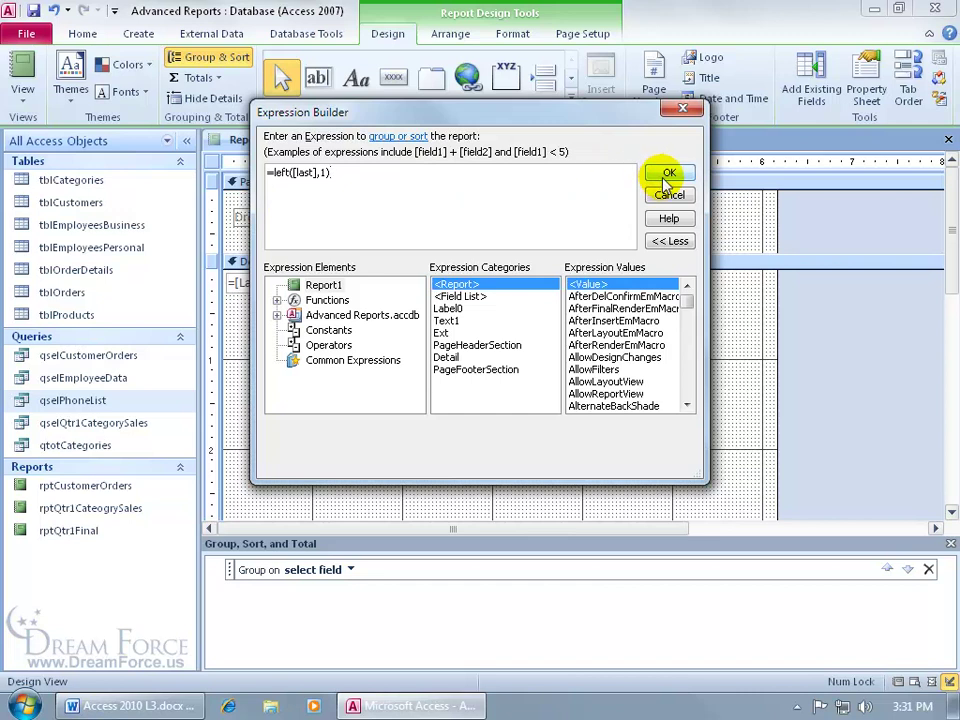
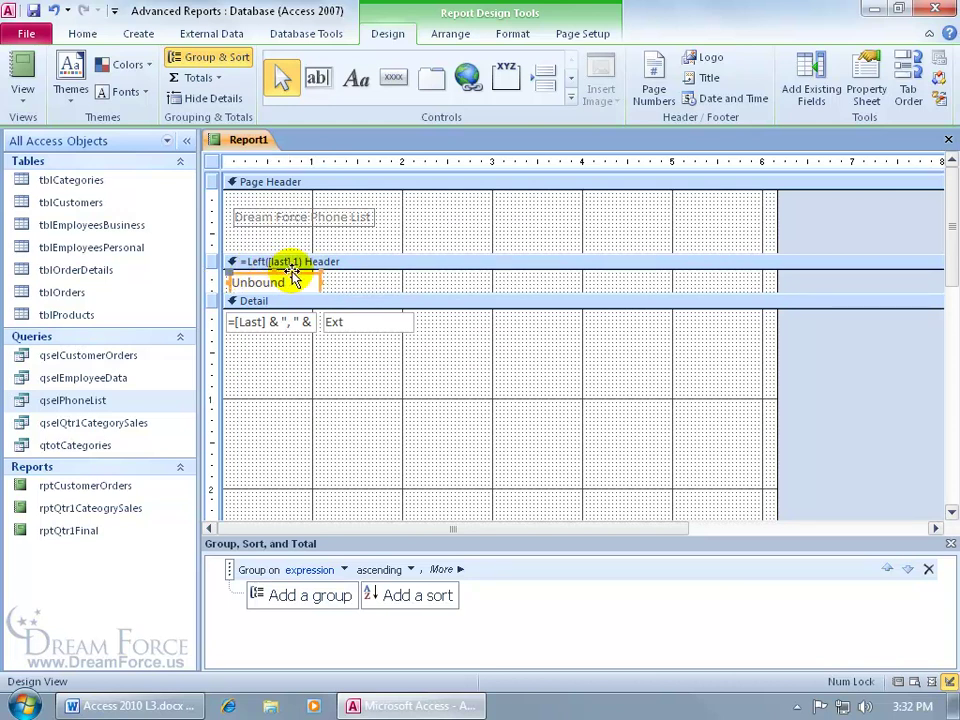
- Set the Control Source of the unbound text box in the group header to =left([Last],1)
right_click(290, 272)
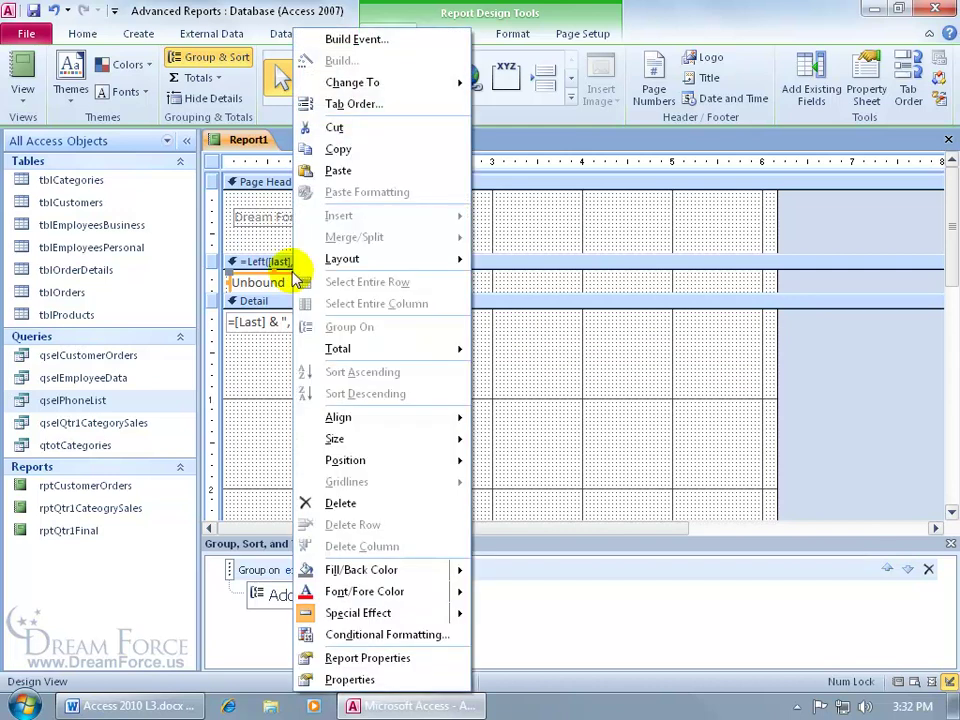
click(395, 683)
click(833, 239)
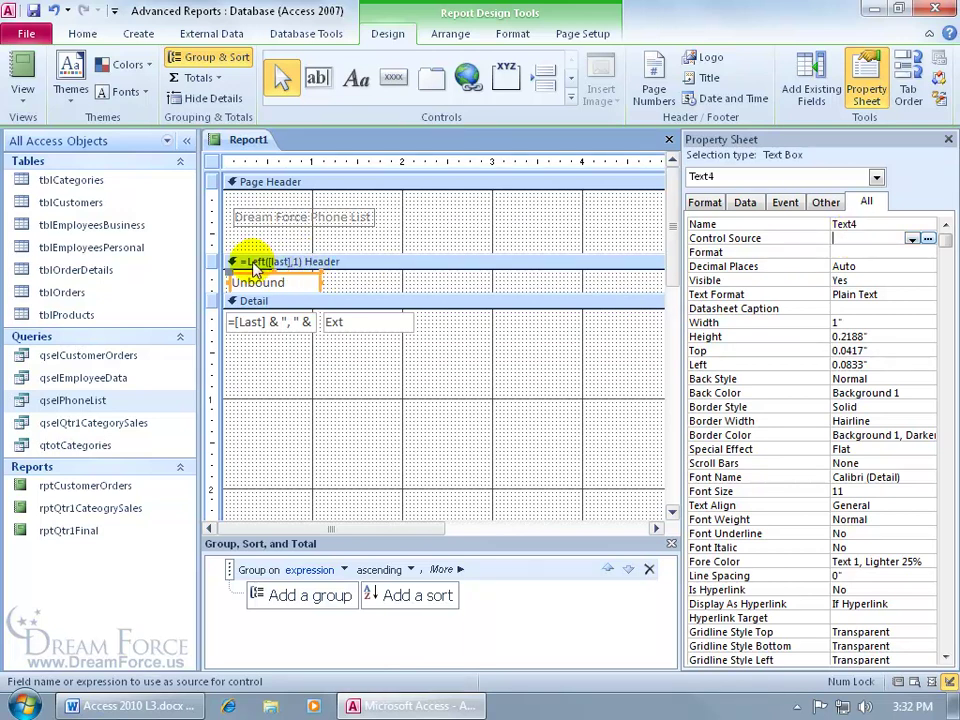
text(=)
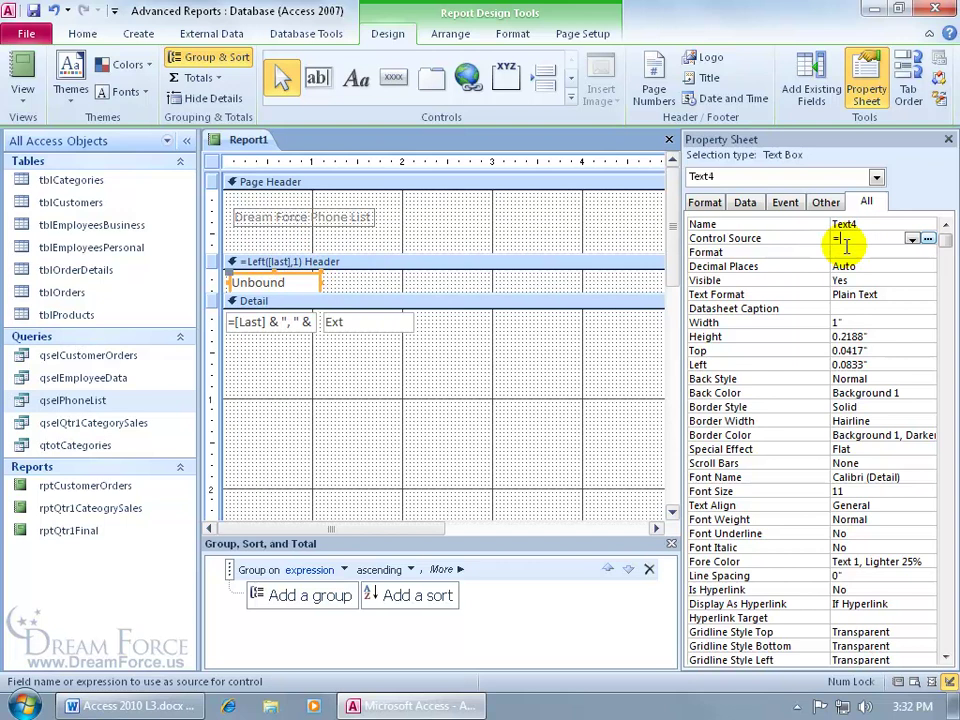
text(left()
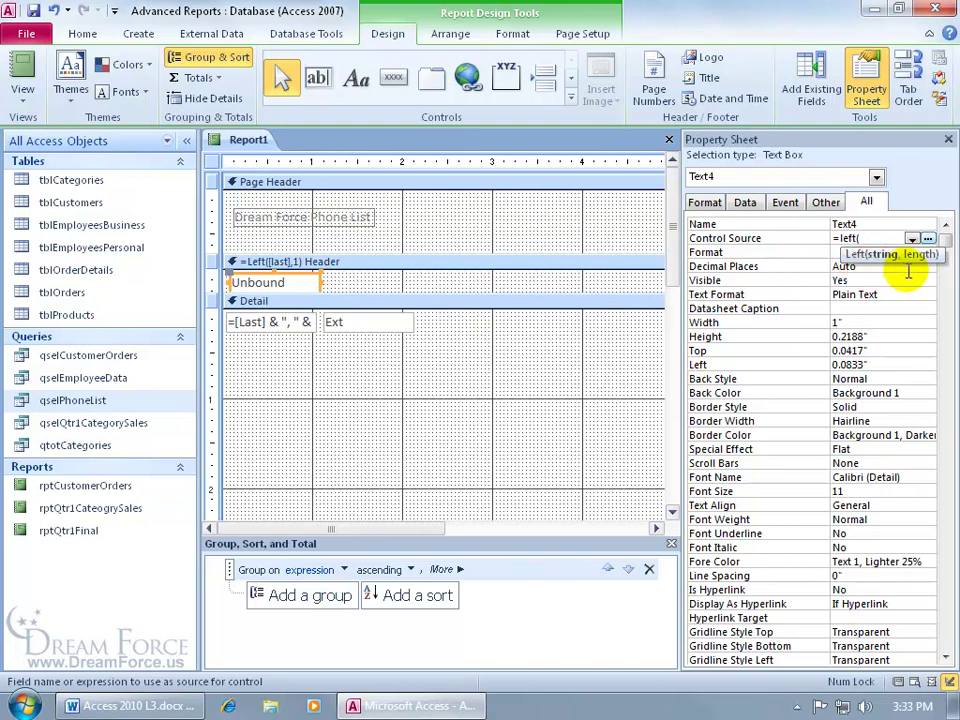
text([Last],)
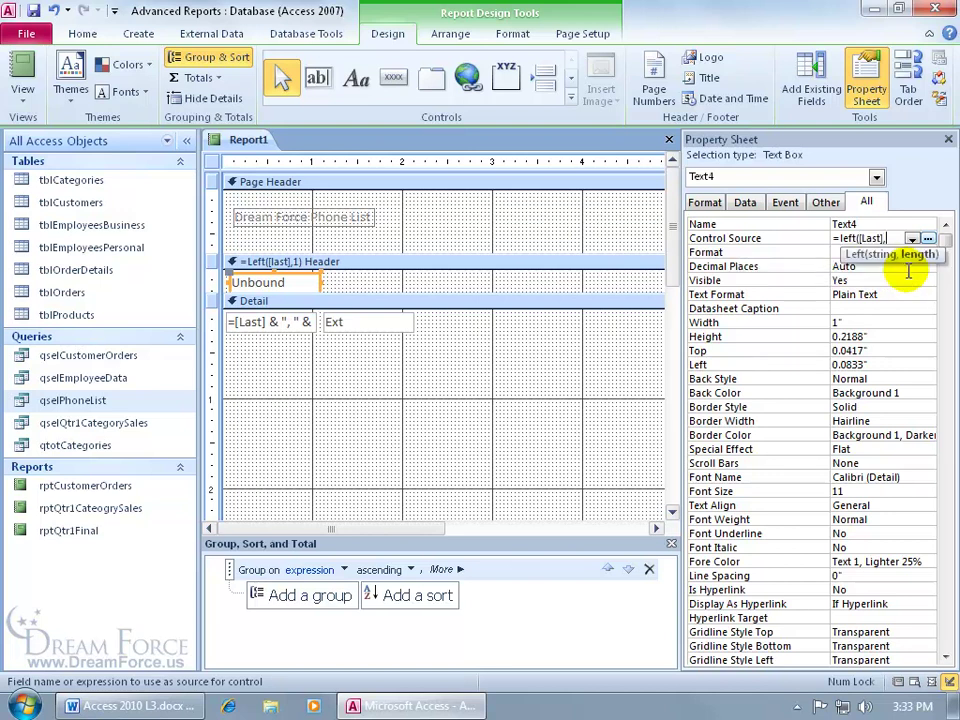
text(1))
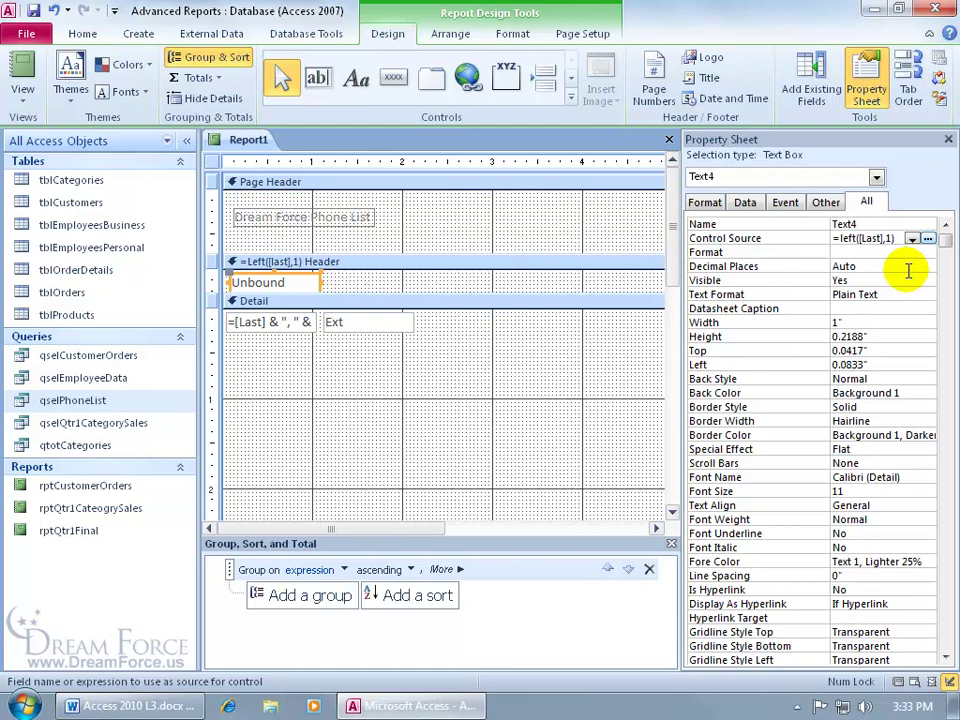
key(Return)
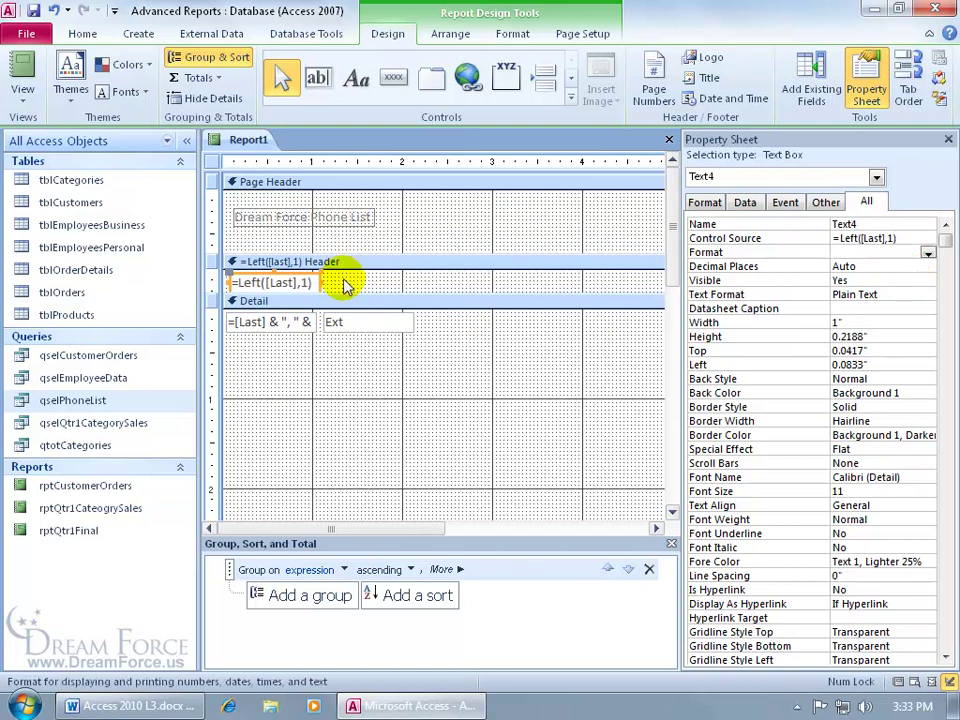
- Make the group header's text box bold at size 14, and enlarge it to about 1.04" by 0.25" within a slightly taller header section
click(512, 34)
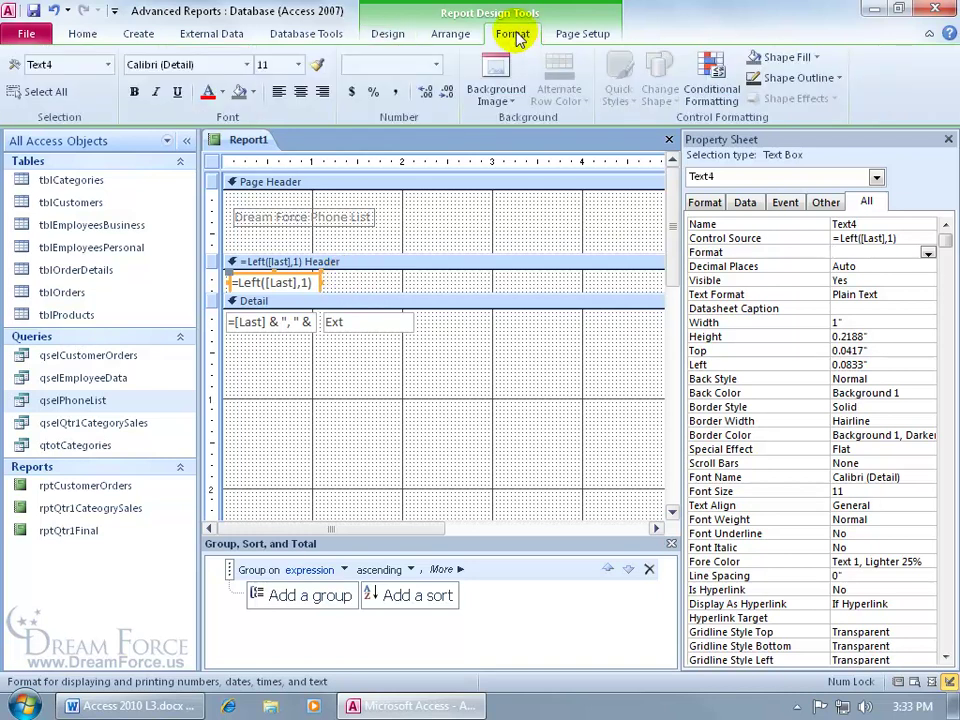
click(133, 92)
click(298, 64)
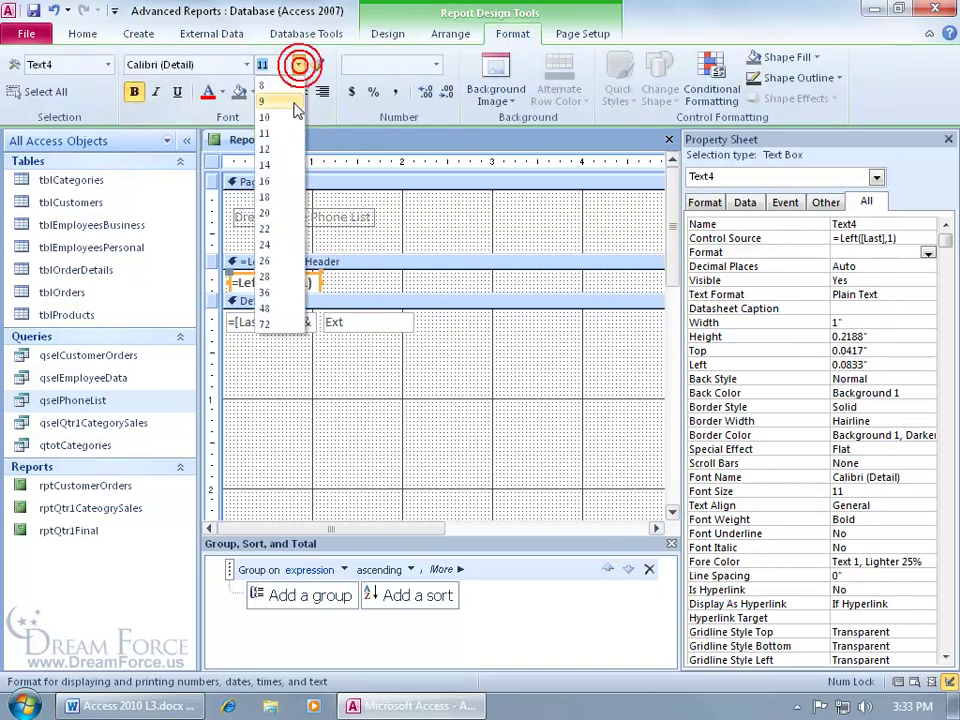
click(284, 166)
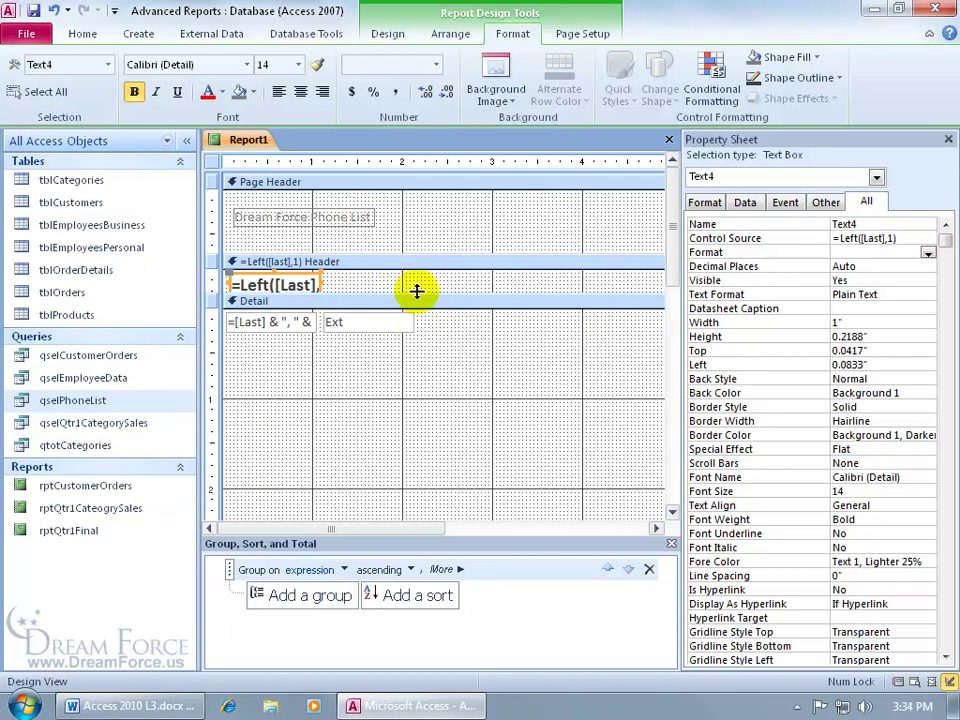
drag(417, 291, 418, 298)
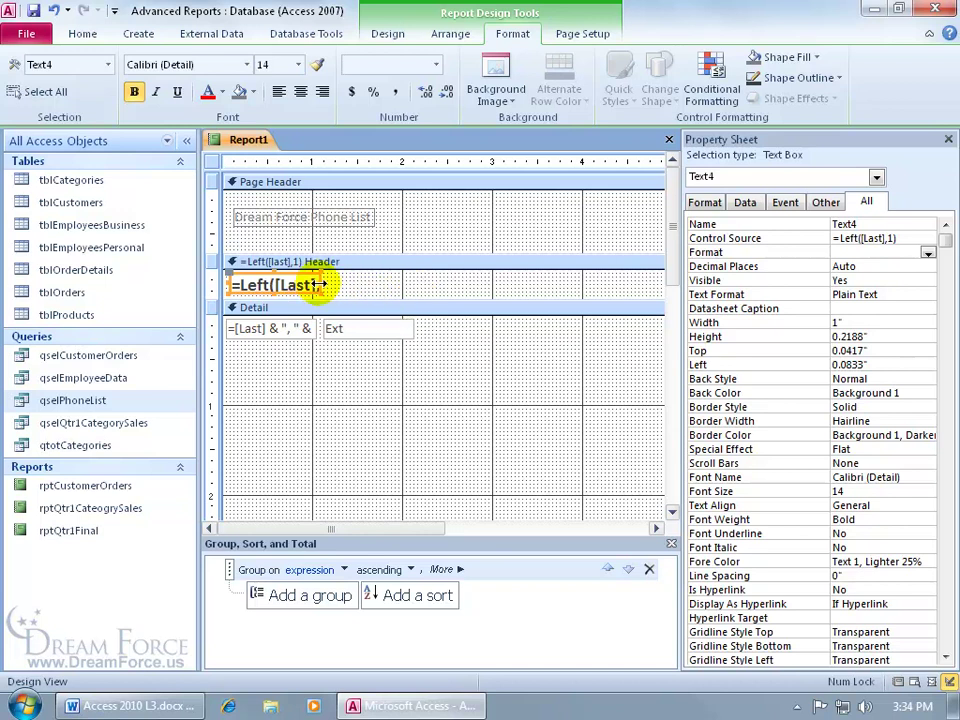
drag(318, 284, 274, 294)
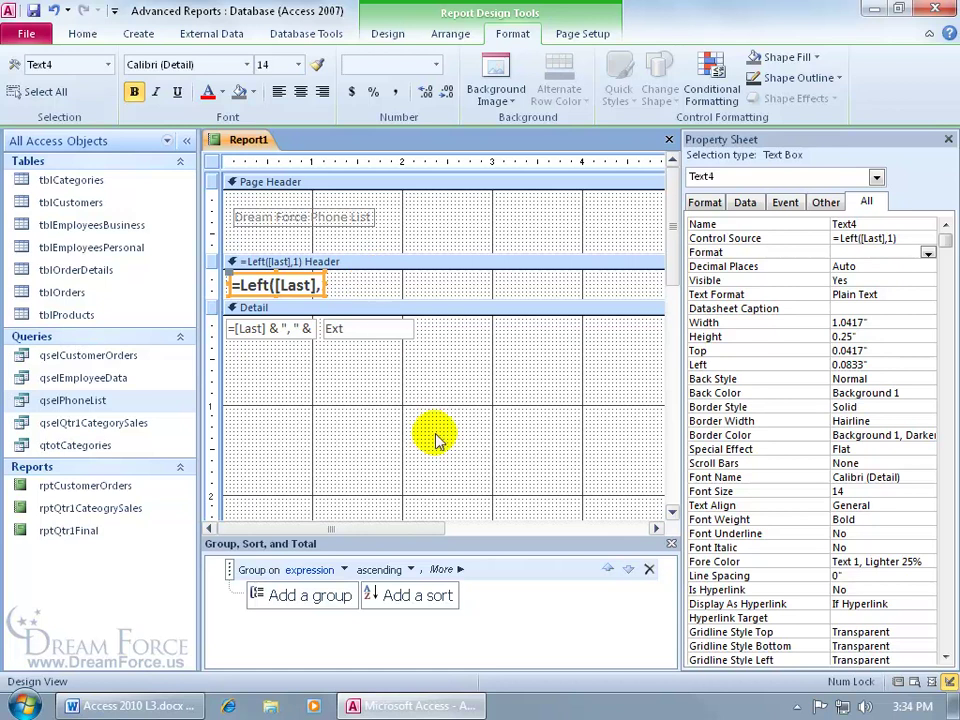
- Set the group to keep the whole group together on one page, closing the grouping and property panes
click(454, 575)
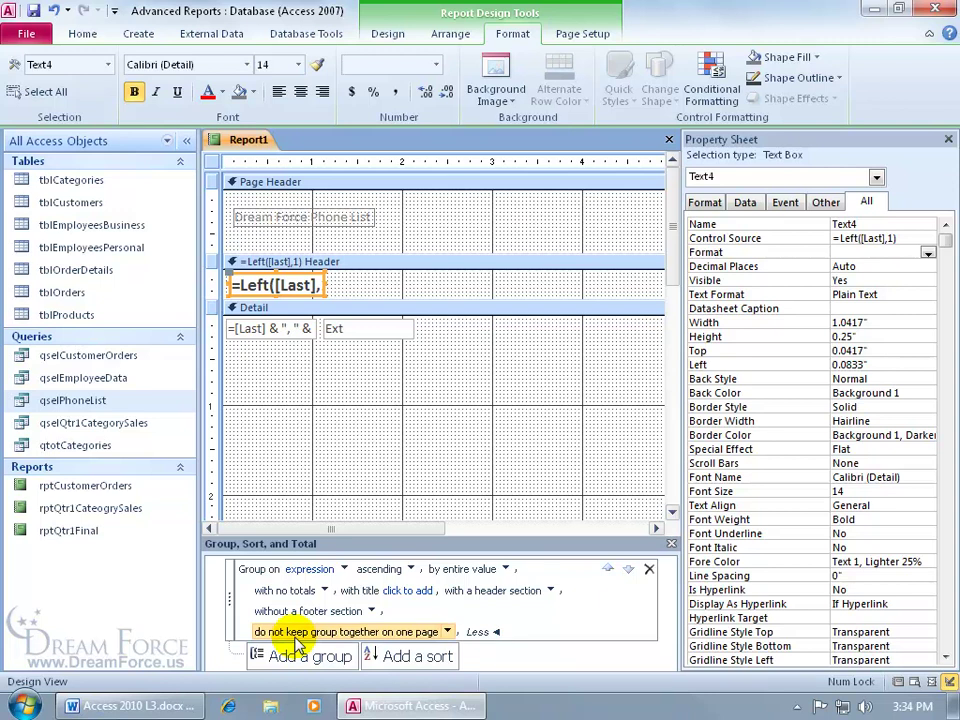
click(447, 632)
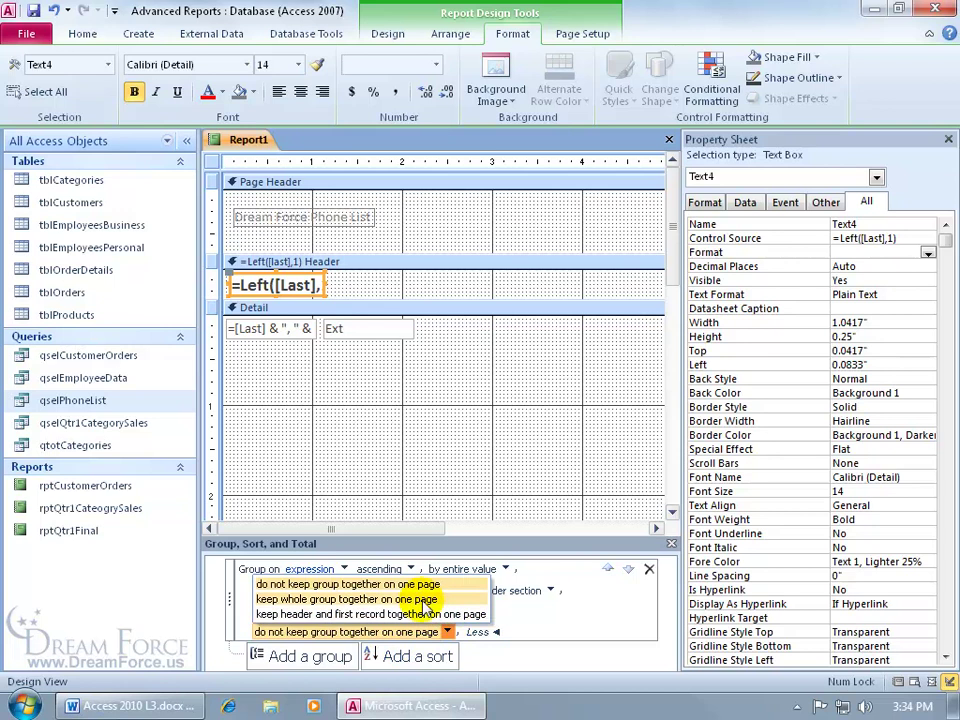
click(424, 601)
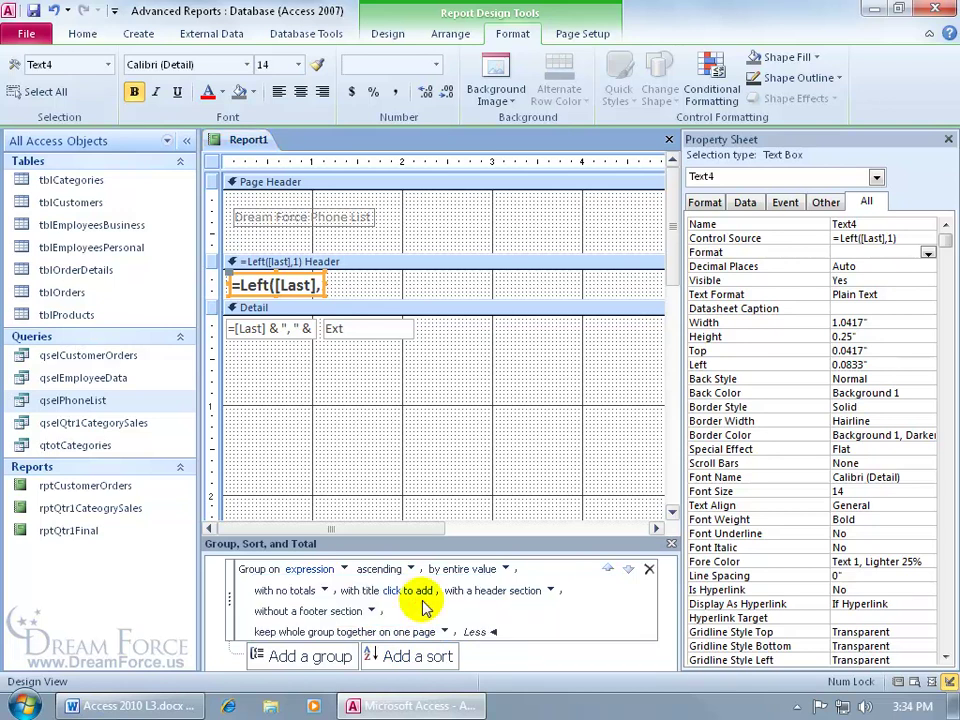
click(671, 543)
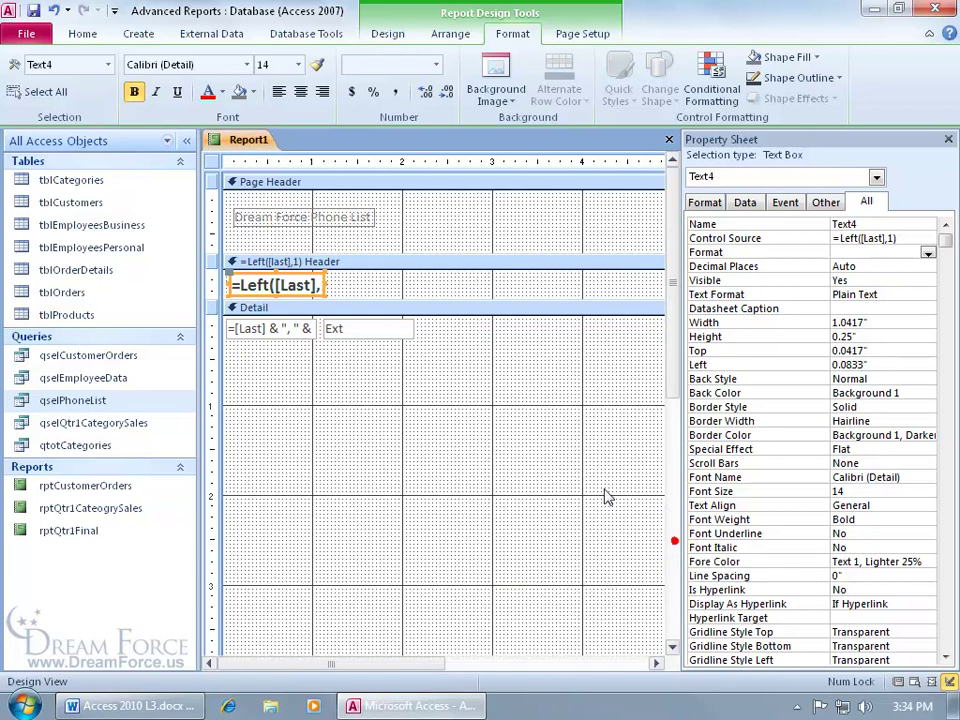
click(950, 143)
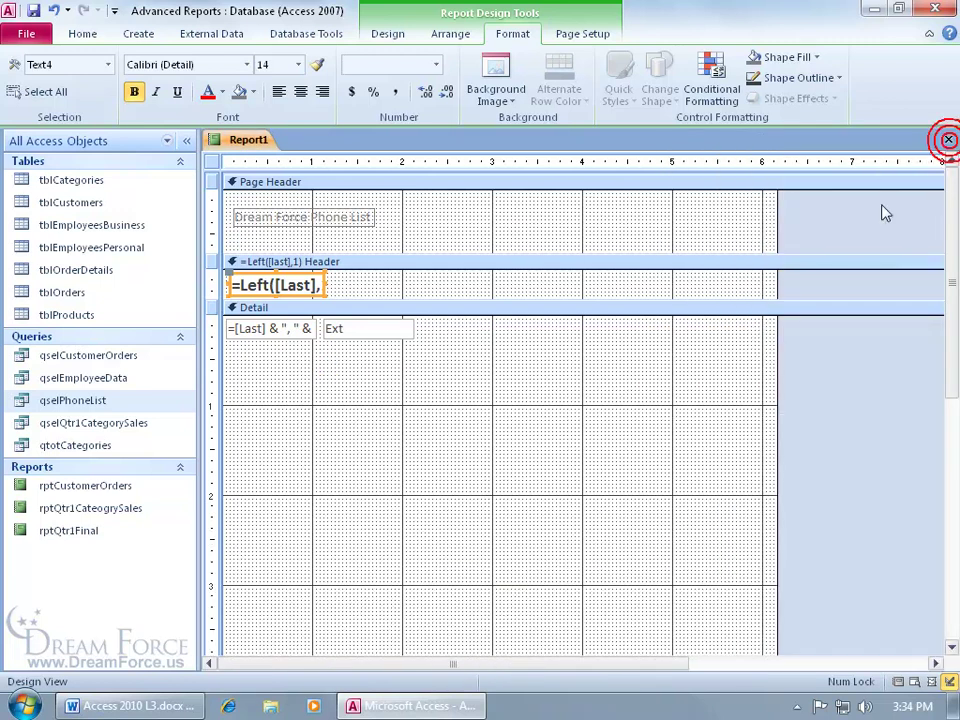
- Shrink the Detail section to about 0.26" high, just fitting its text boxes, and make the group header section slightly taller
scroll(955, 295, down, 1)
drag(955, 295, 945, 386)
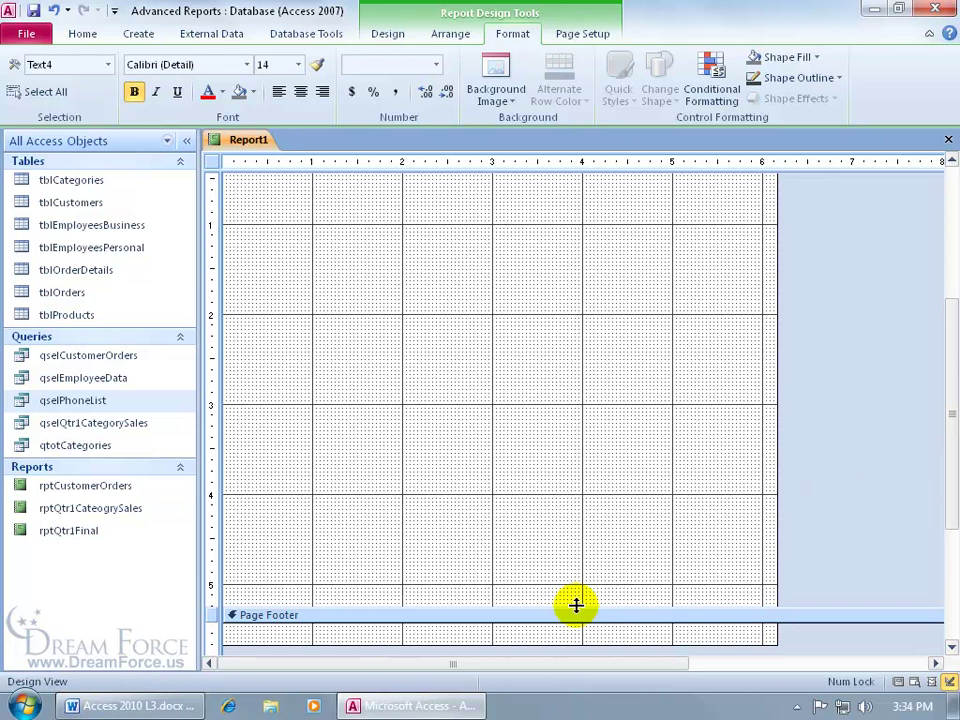
drag(576, 604, 555, 189)
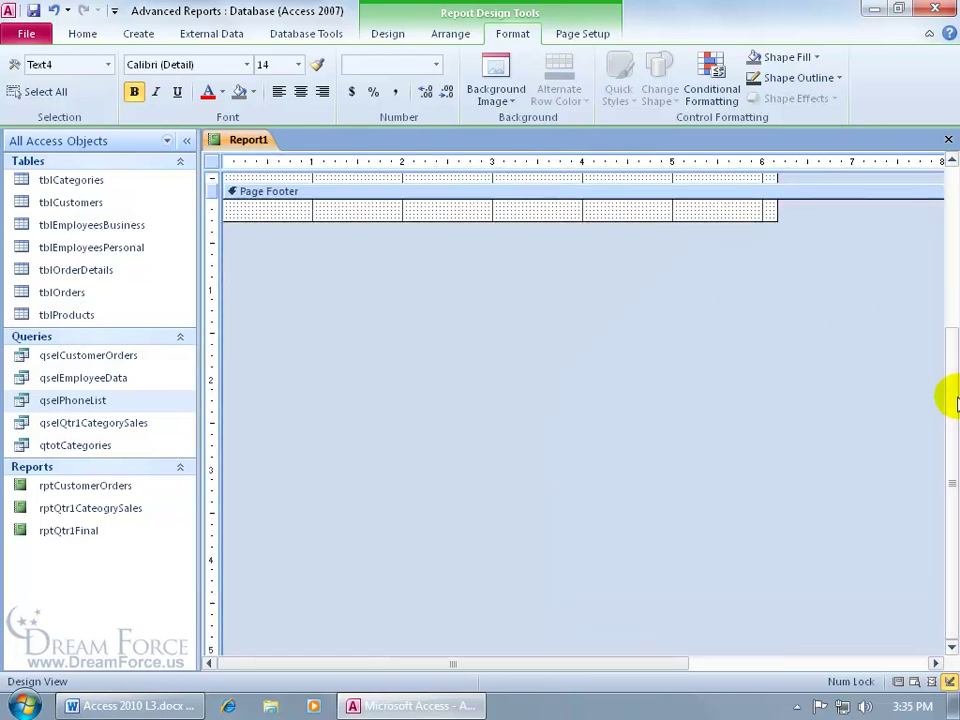
click(951, 398)
drag(513, 357, 512, 328)
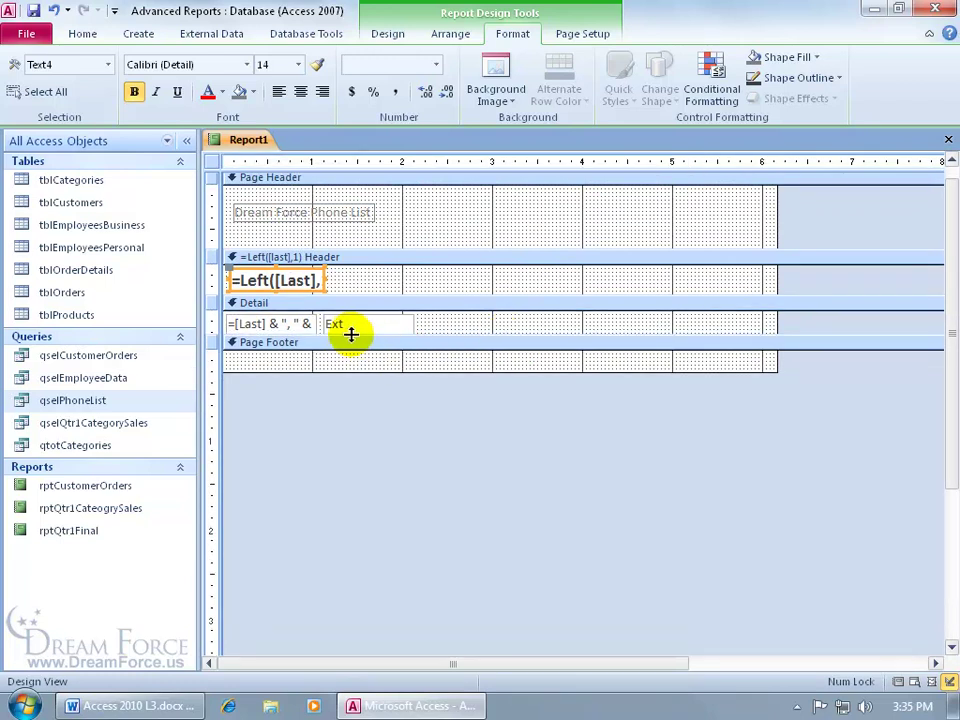
click(436, 297)
drag(436, 297, 436, 305)
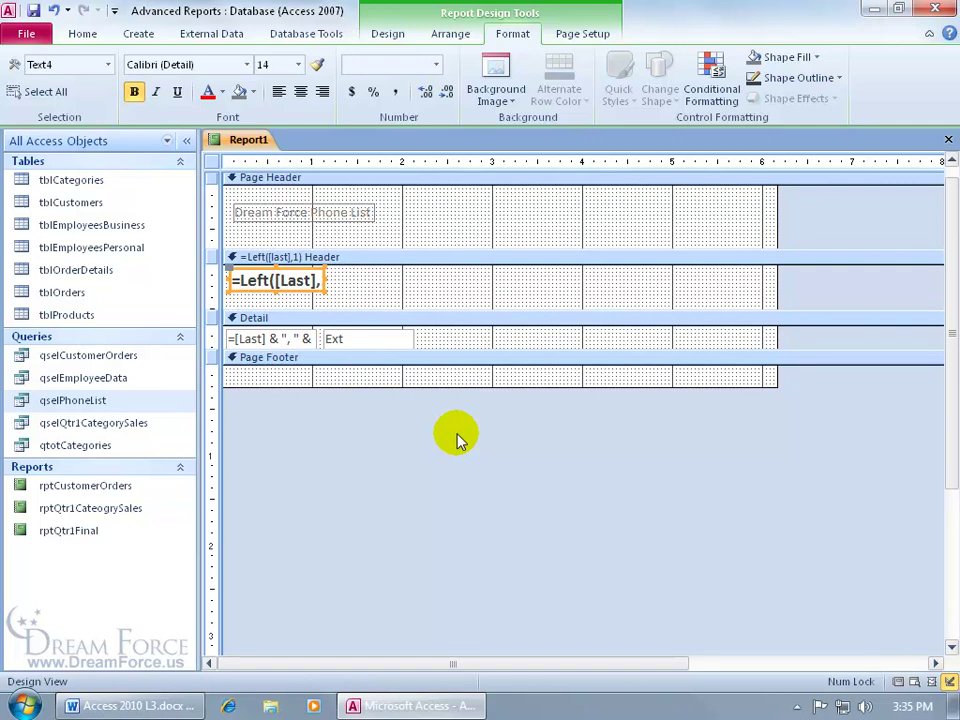
- Check both pages of the report in Print Preview, and return to Design view
right_click(249, 141)
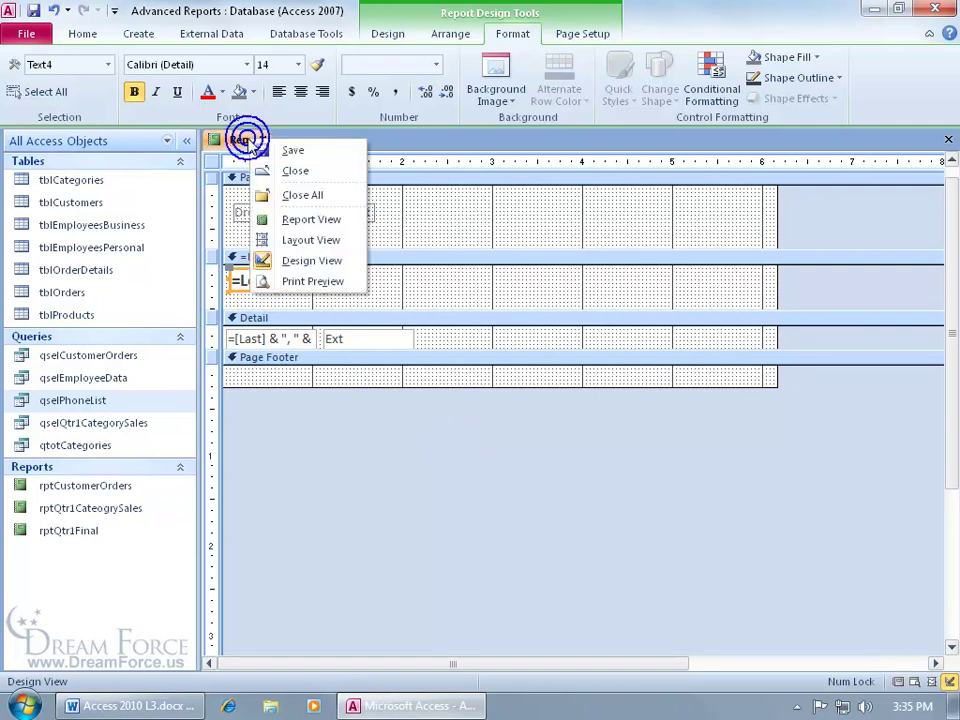
click(314, 281)
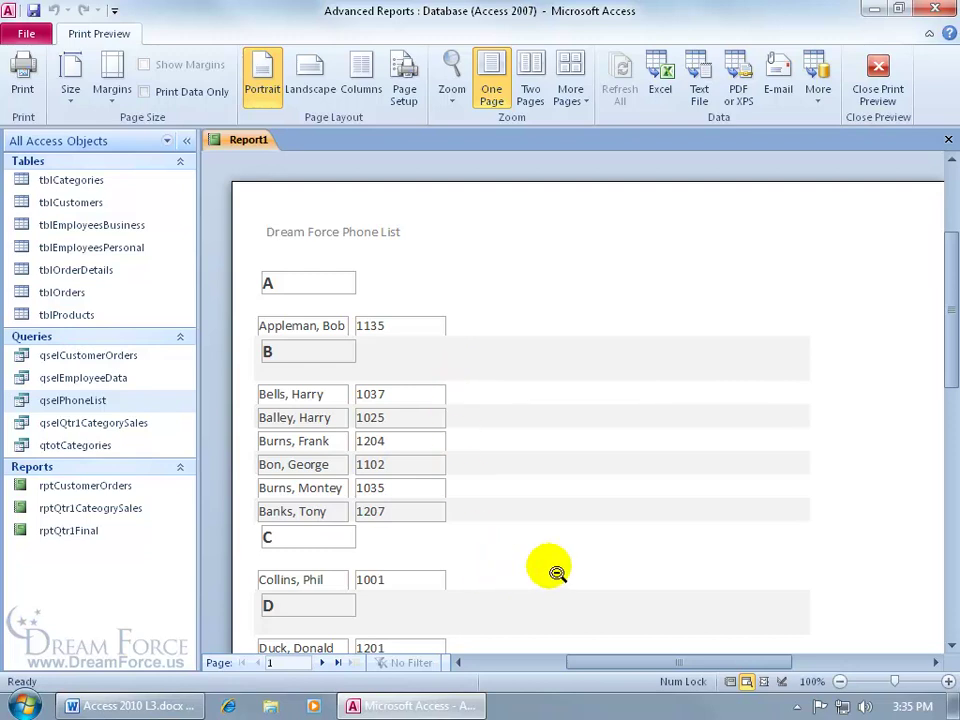
click(321, 663)
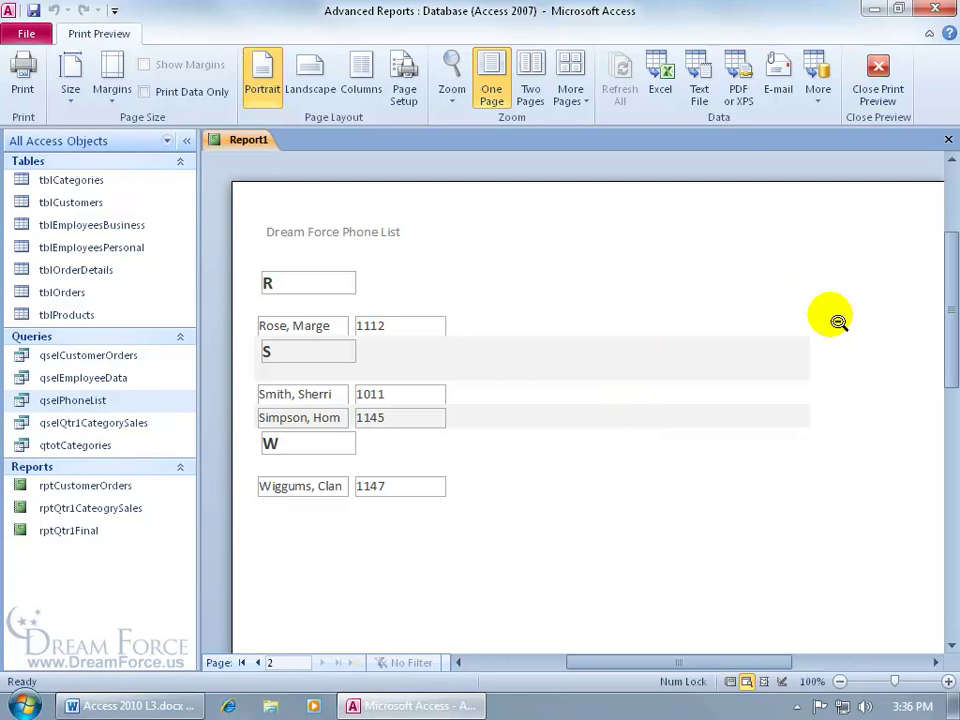
right_click(494, 215)
click(525, 273)
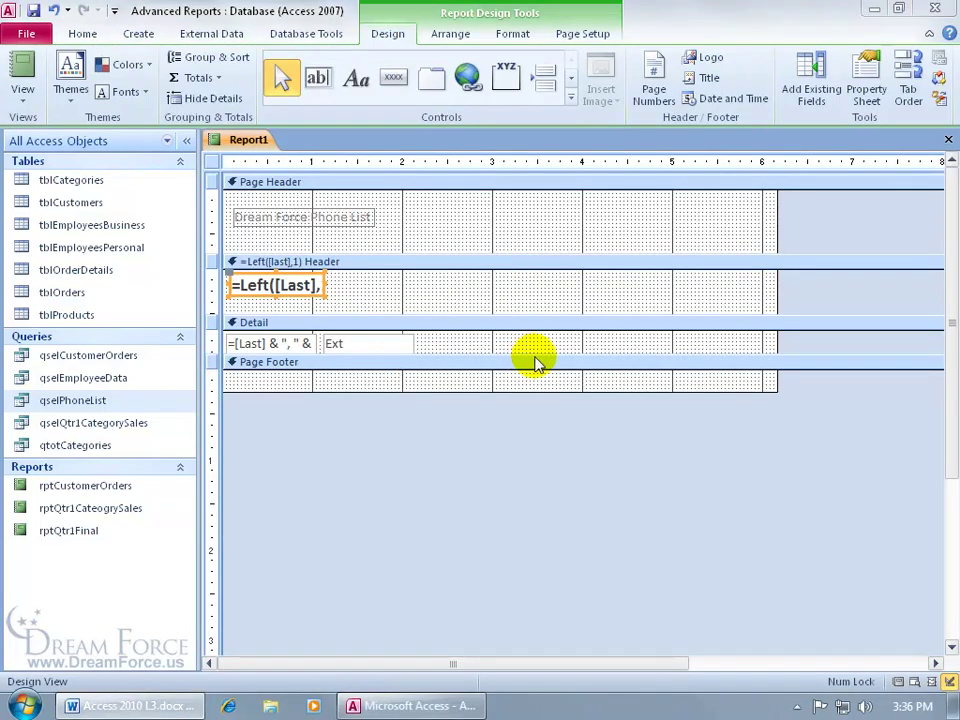
- Set the Detail section's alternate row color to No Color
click(448, 324)
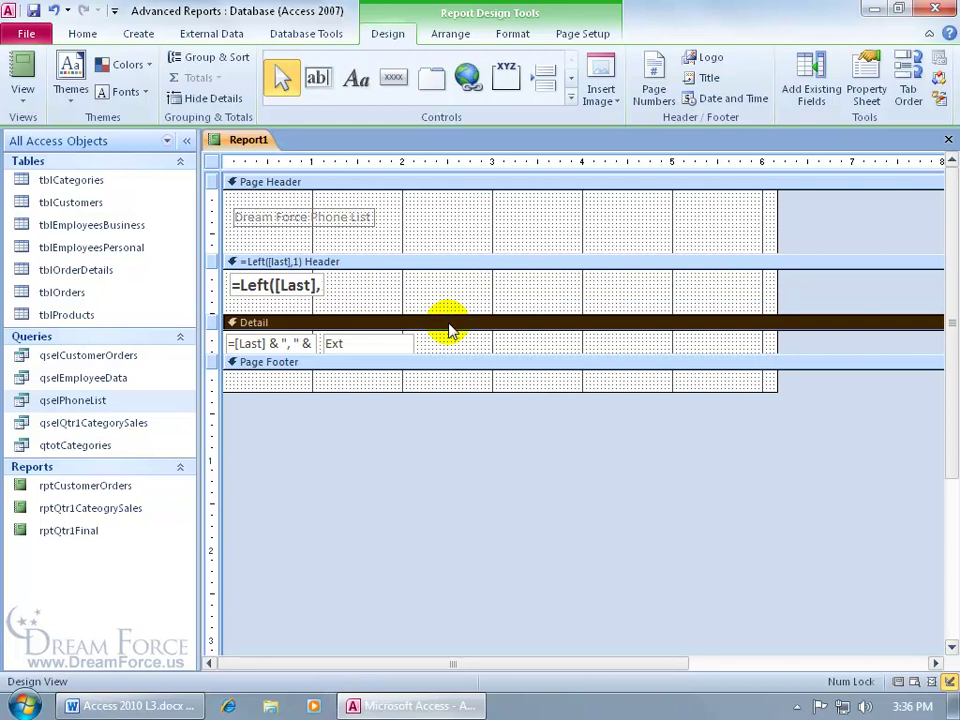
click(516, 36)
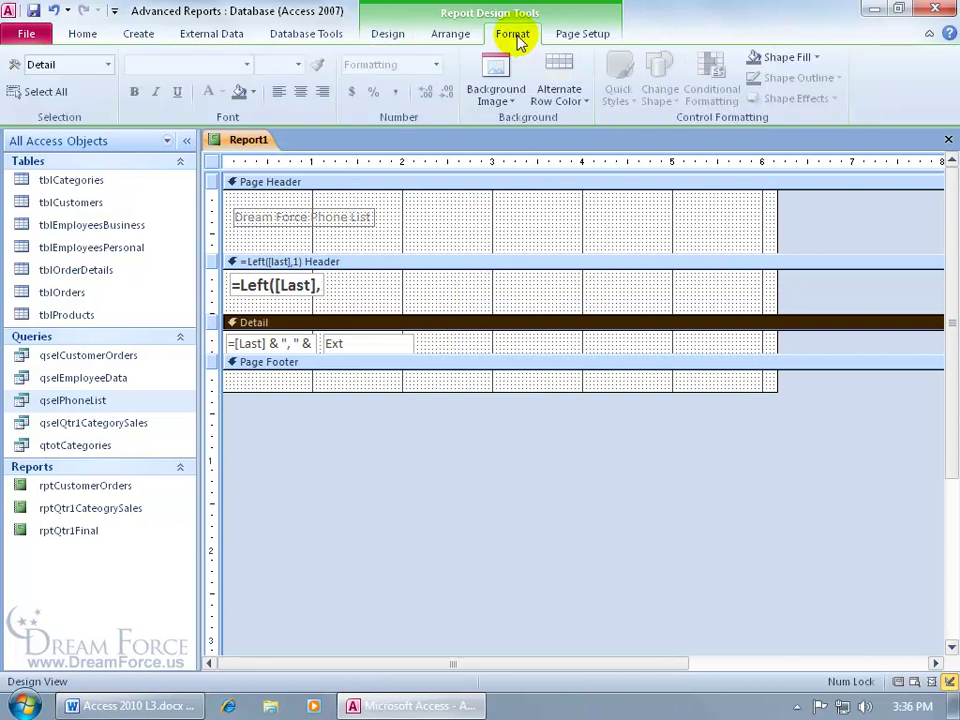
click(580, 100)
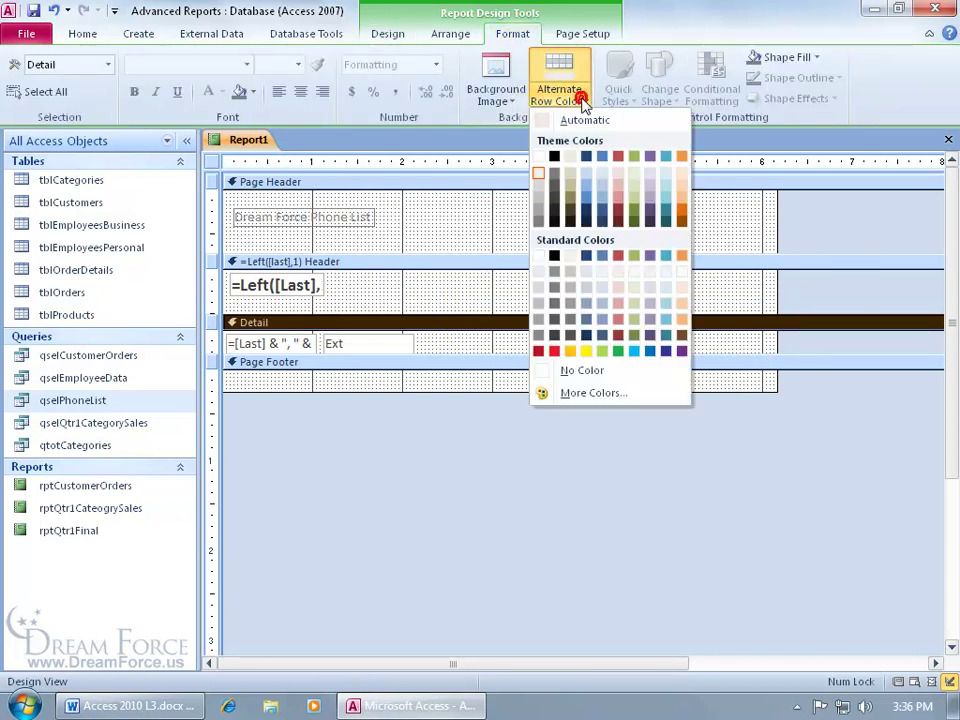
click(600, 371)
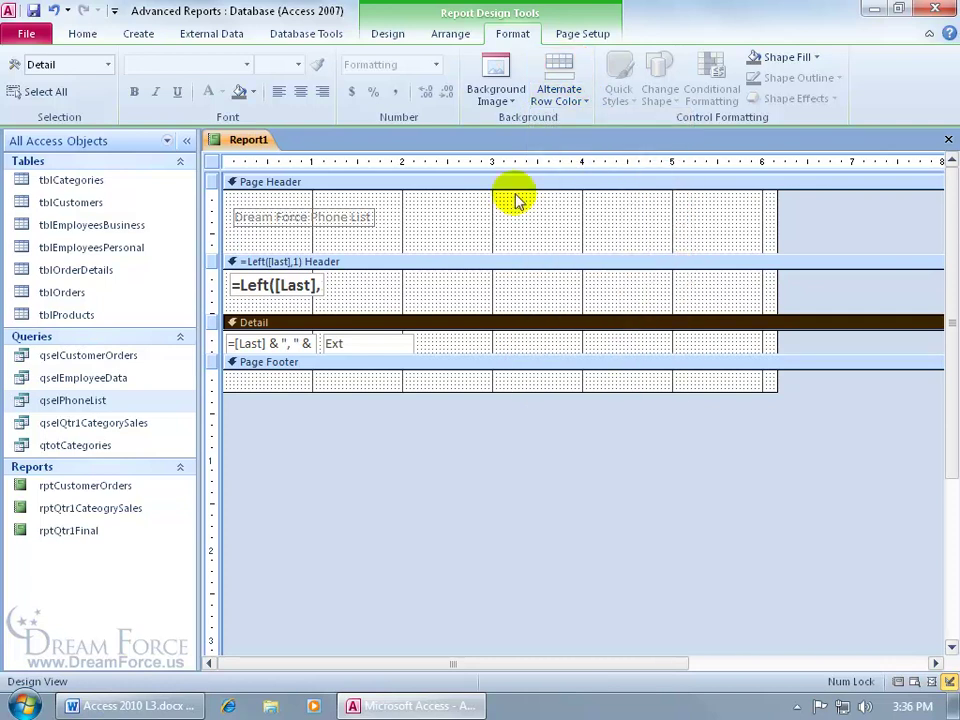
- In the report's page setup, set the number of columns to 3 and the column spacing to 0.2"
click(580, 35)
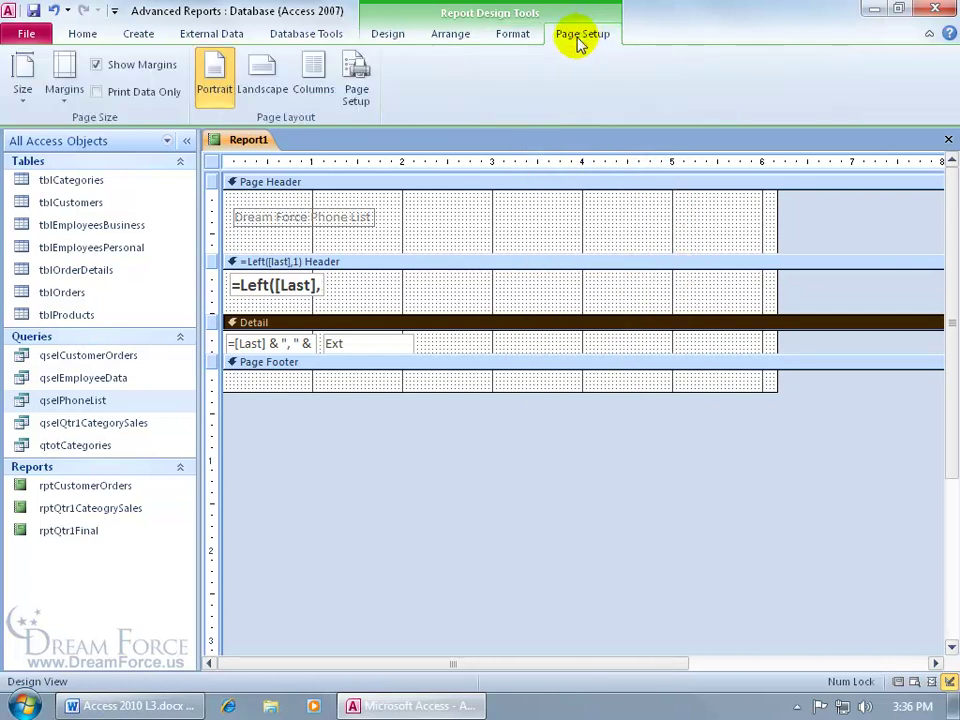
click(315, 88)
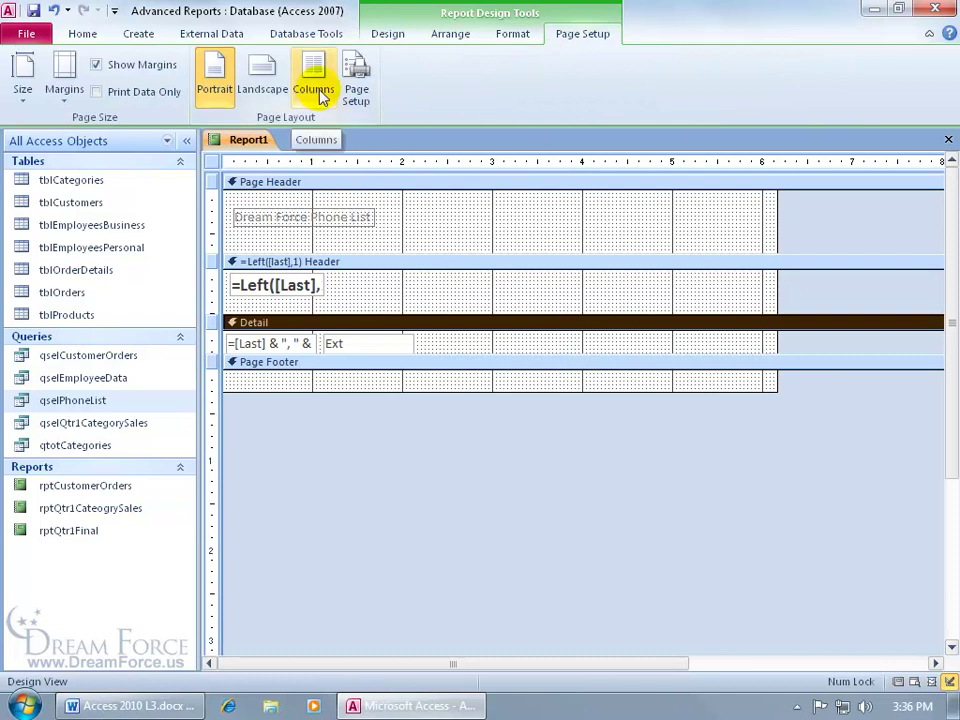
click(316, 90)
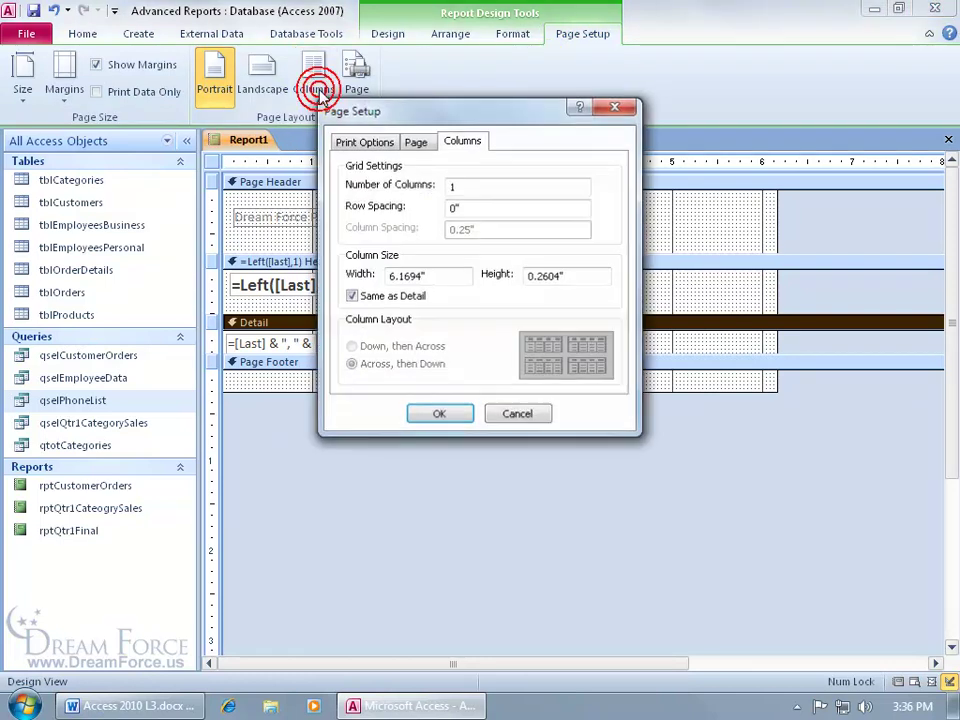
double_click(447, 187)
text(3)
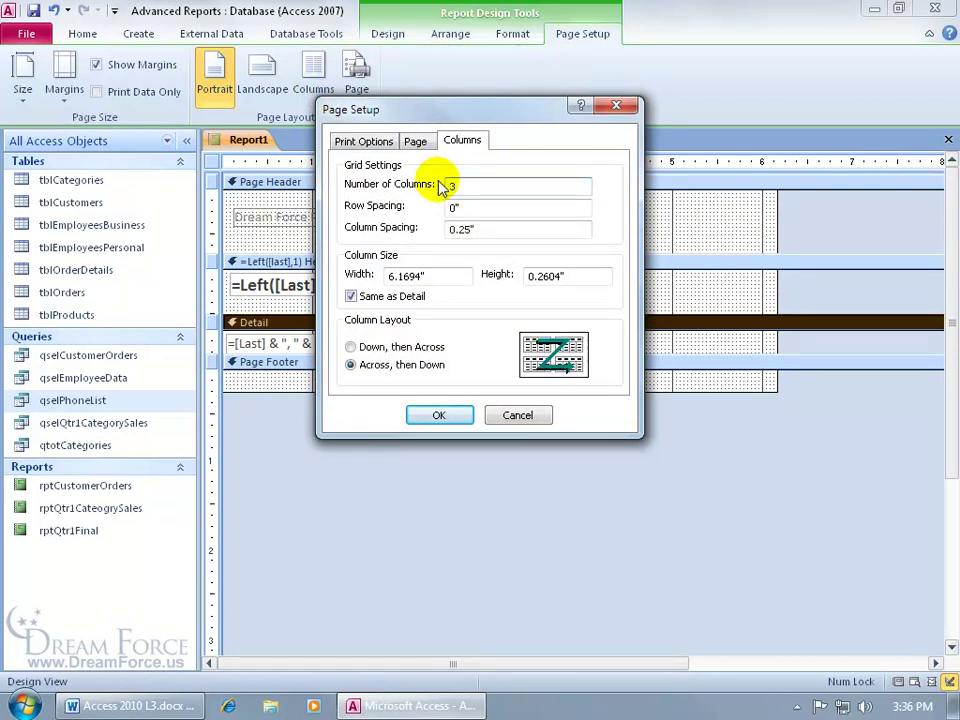
key(Tab)
key(Tab)
click(465, 228)
key(BackSpace)
key(BackSpace)
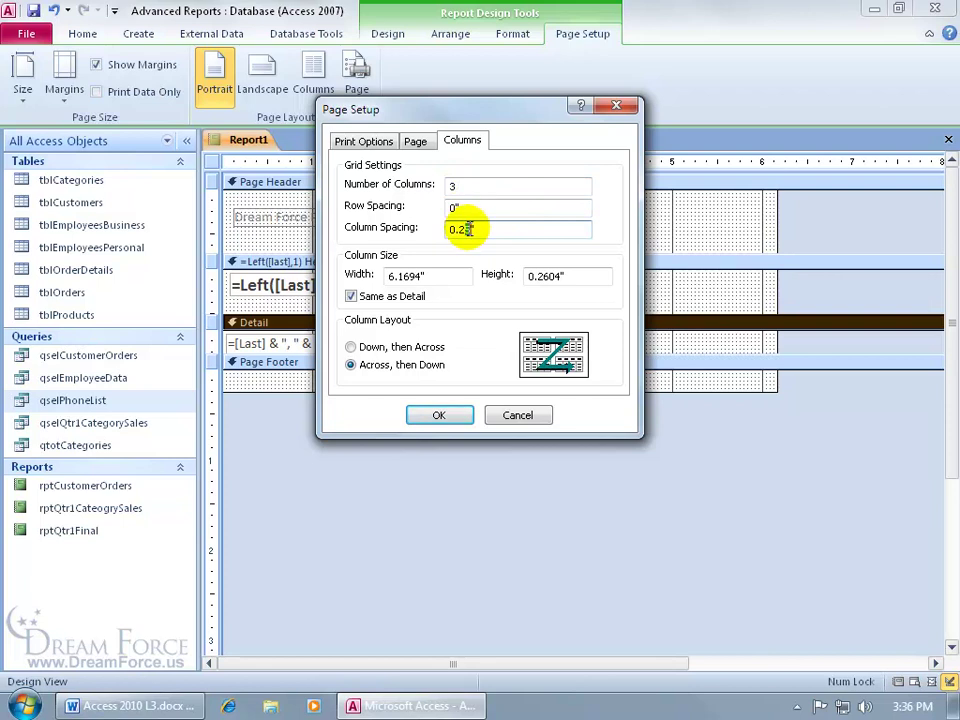
text(0)
- Turn off Same as Detail, set the column width to 2", and apply the Down, then Across column layout
click(351, 296)
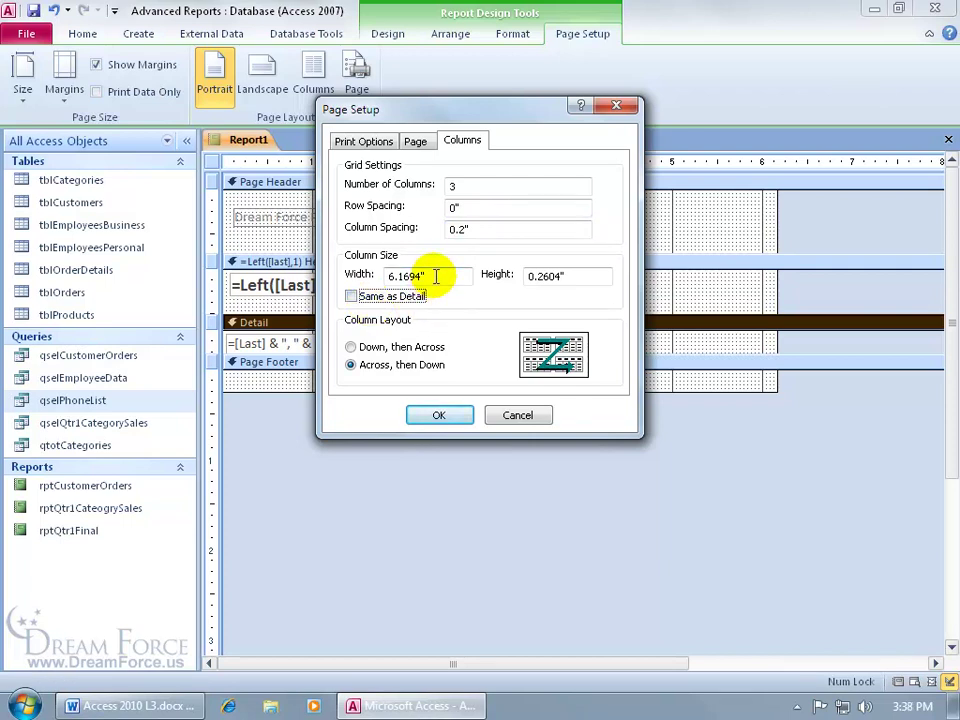
drag(426, 275, 333, 273)
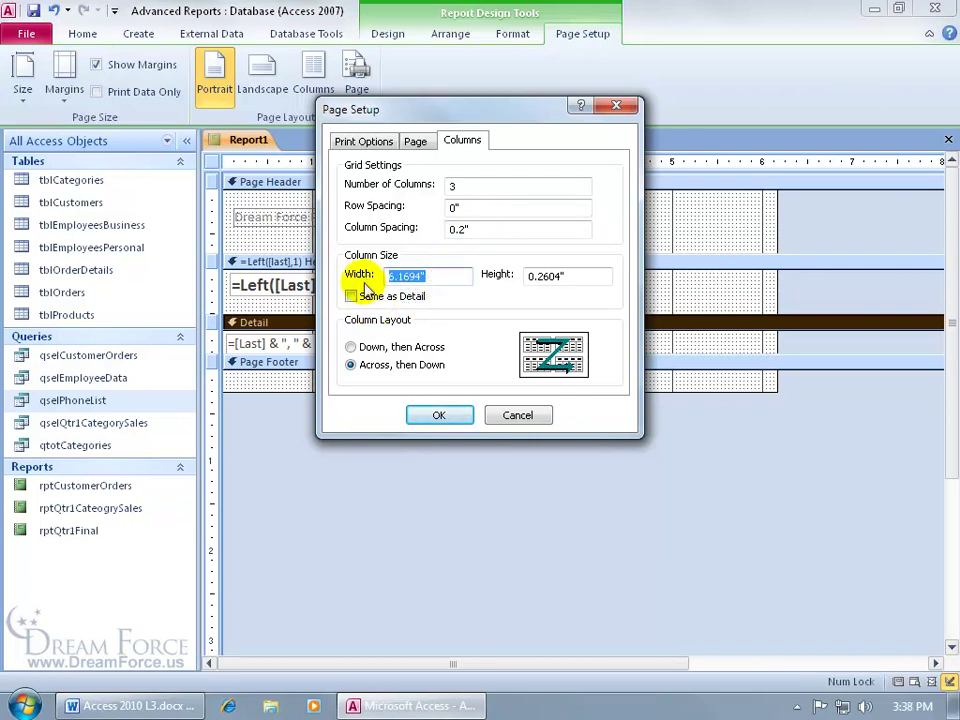
text(2)
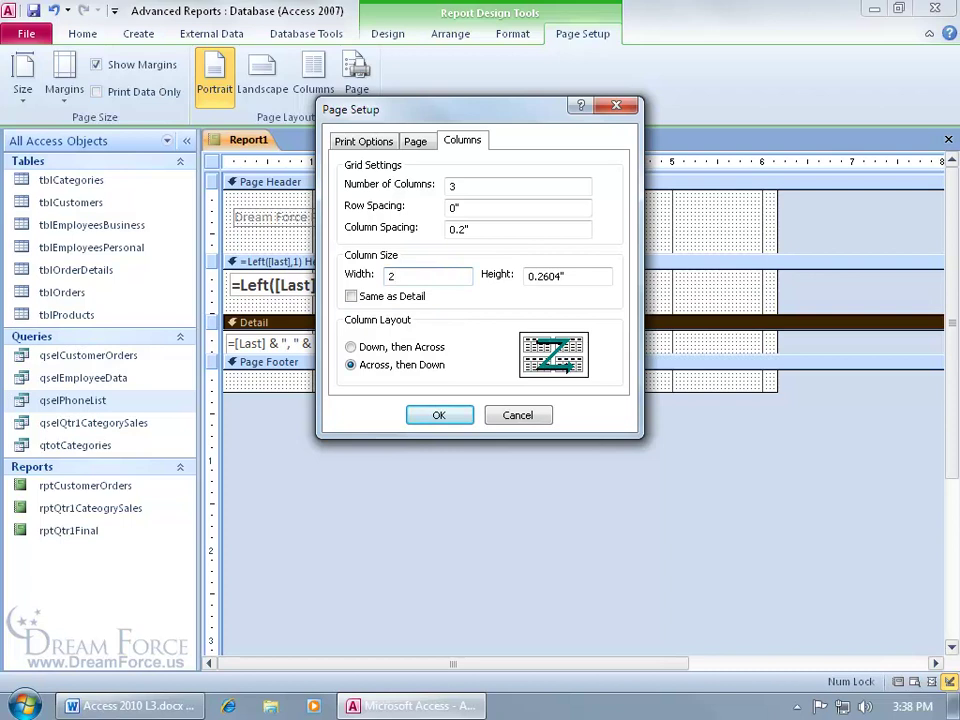
key(Tab)
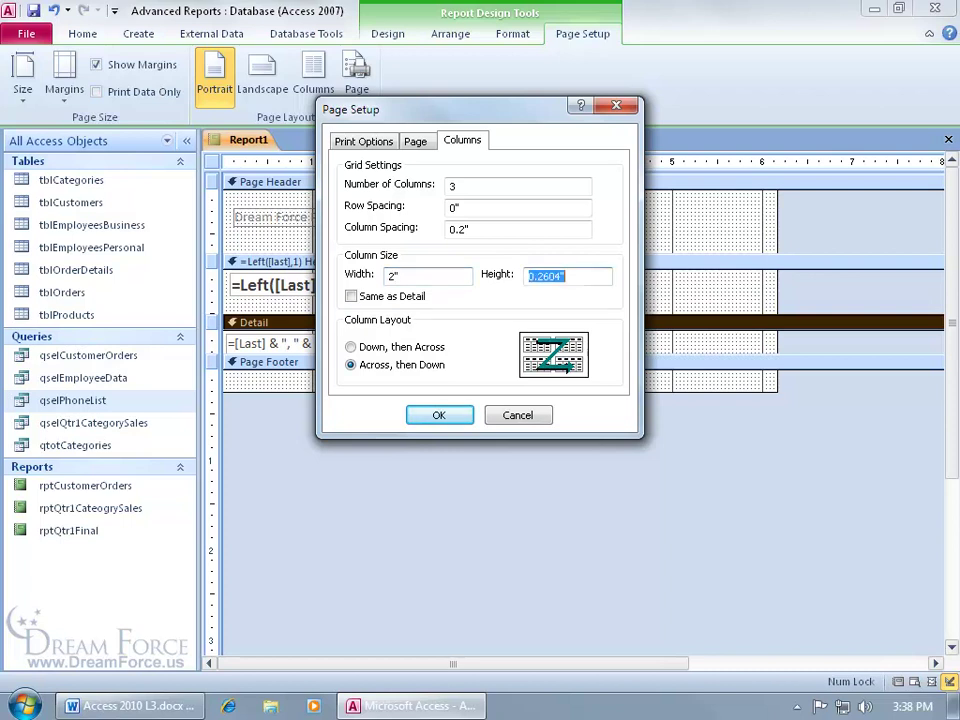
click(350, 346)
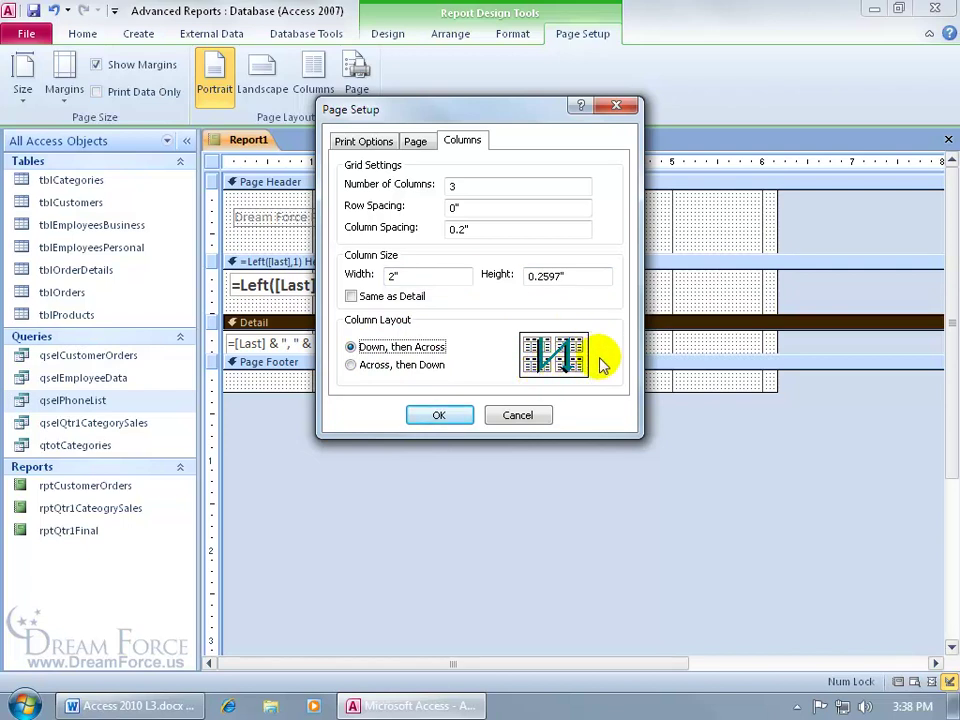
click(444, 418)
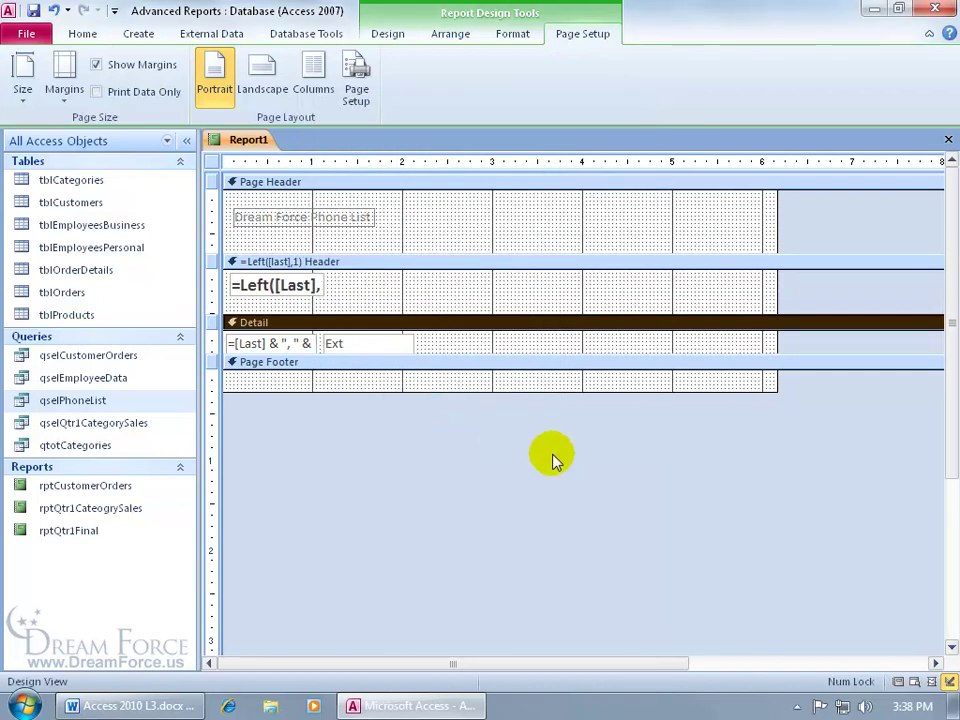
- Check the multi-column layout in Print Preview, and return to Design view
right_click(252, 142)
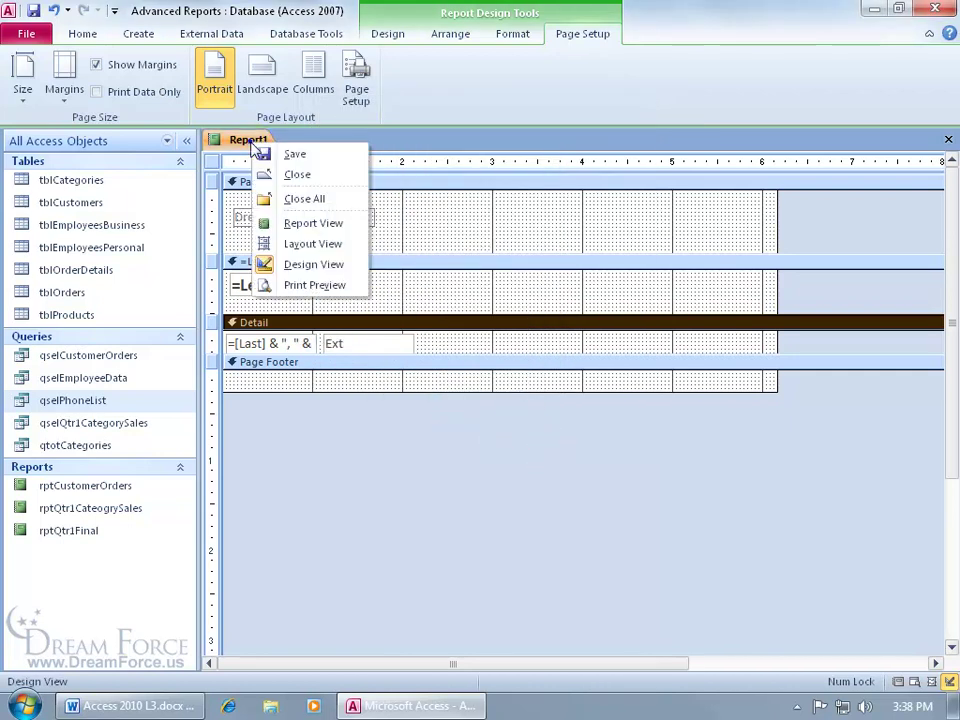
click(311, 284)
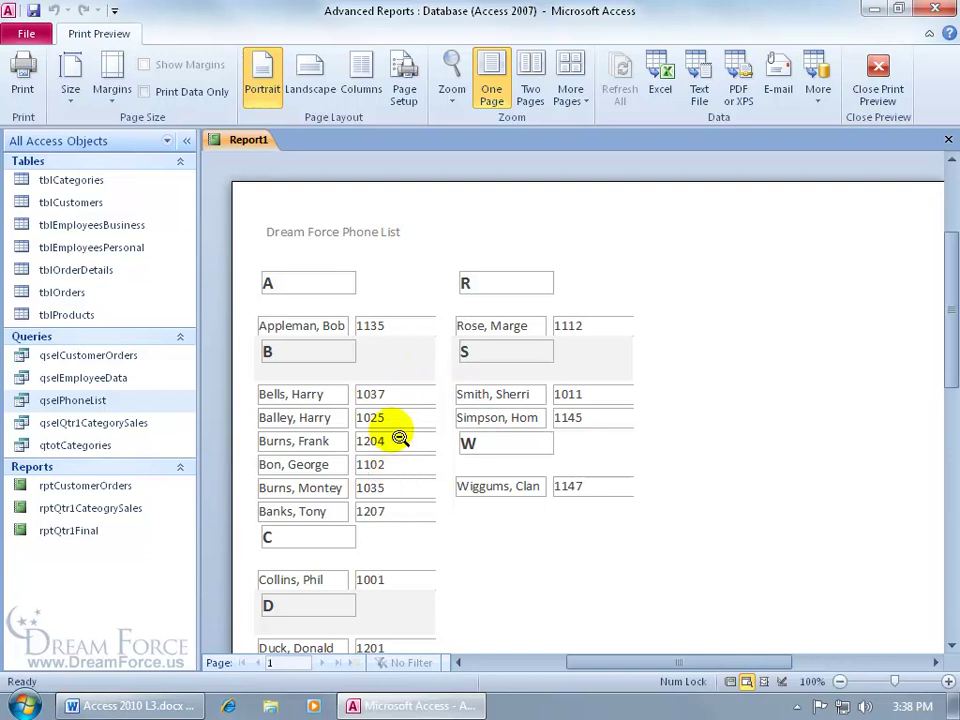
right_click(367, 298)
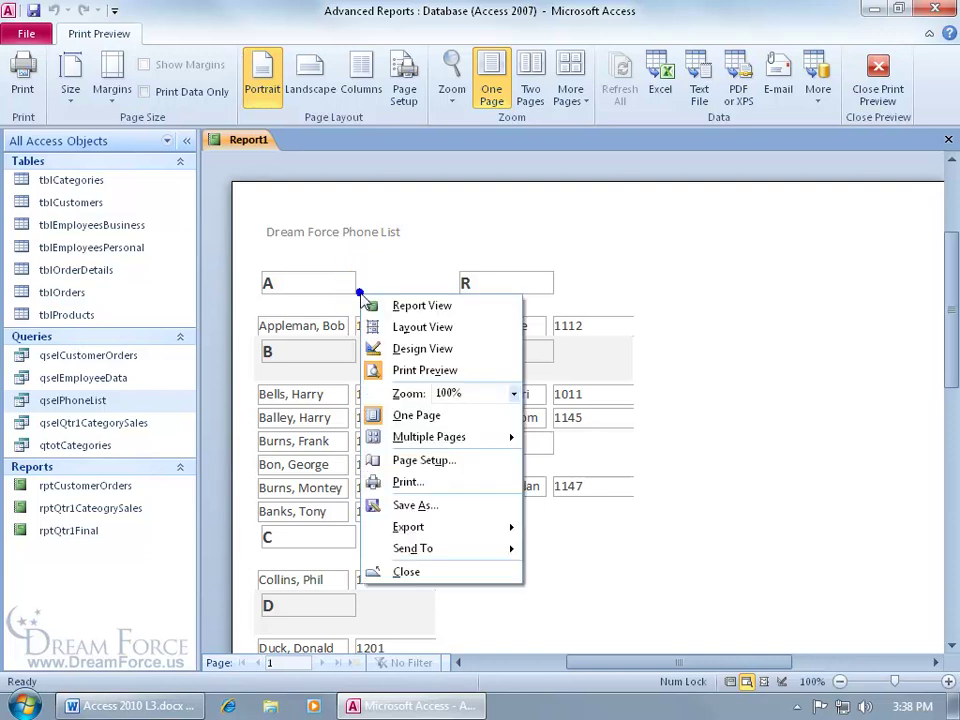
click(388, 346)
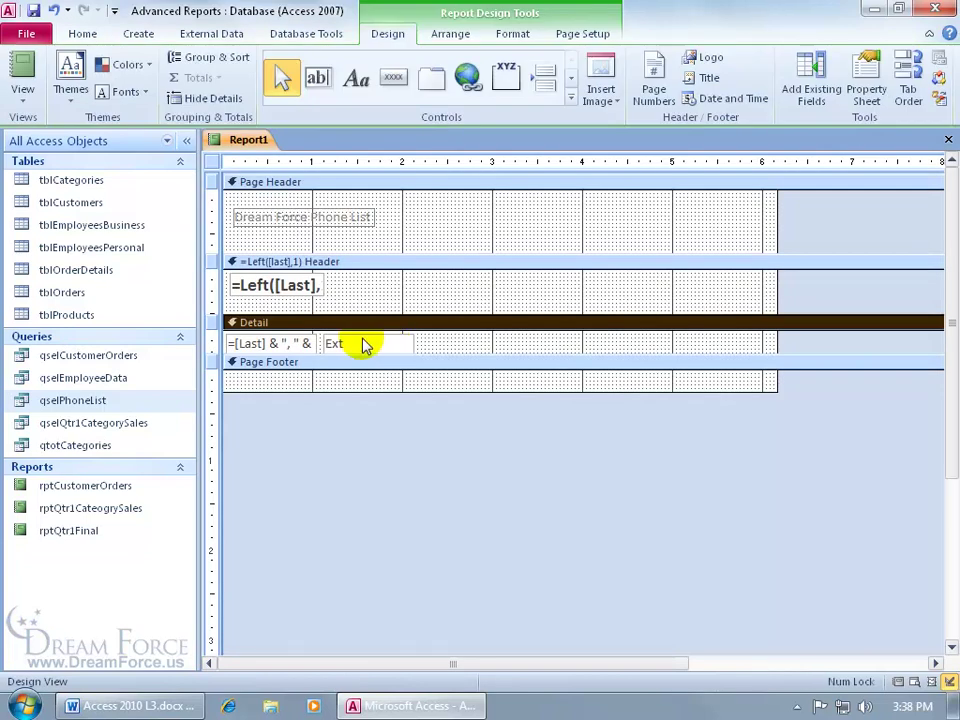
- Set the =Left([last],1) group header section's alternate row color to No Color
click(312, 278)
click(326, 263)
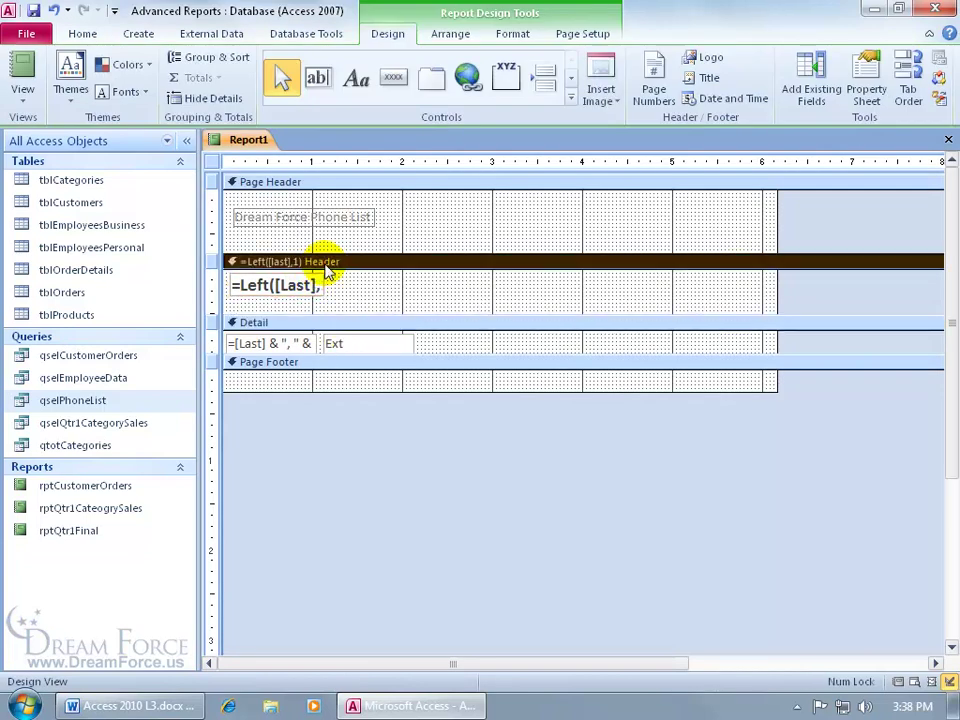
click(520, 35)
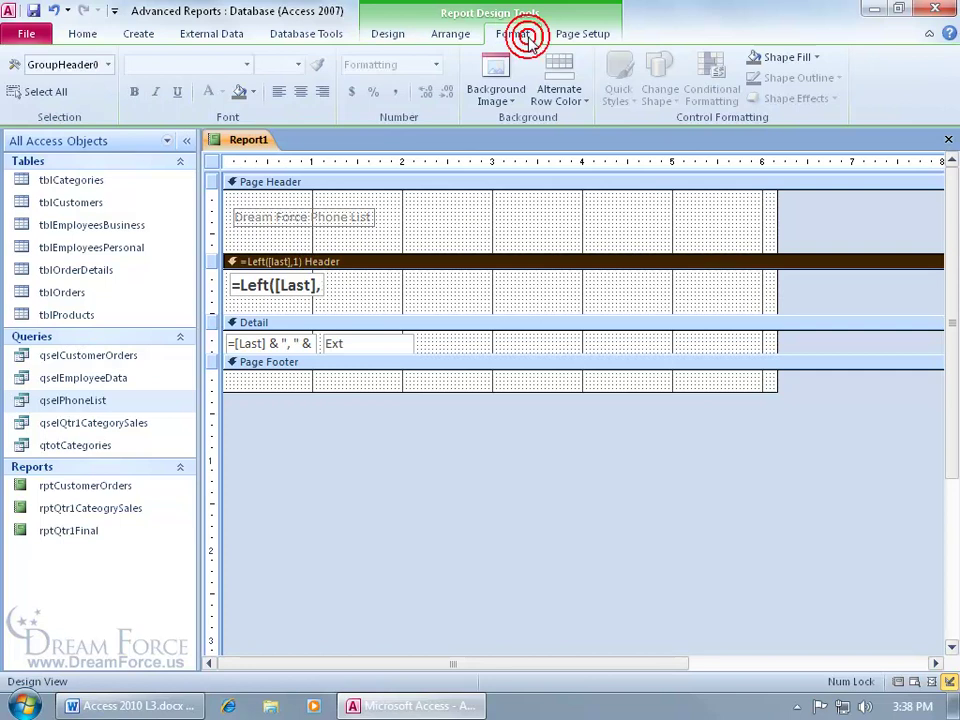
click(576, 98)
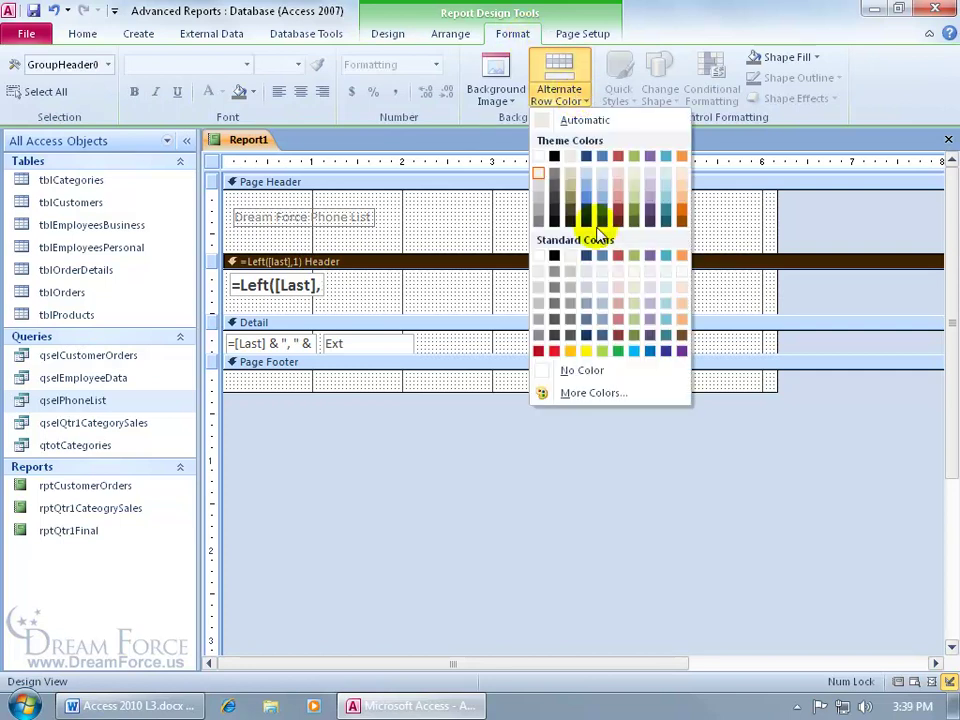
click(589, 371)
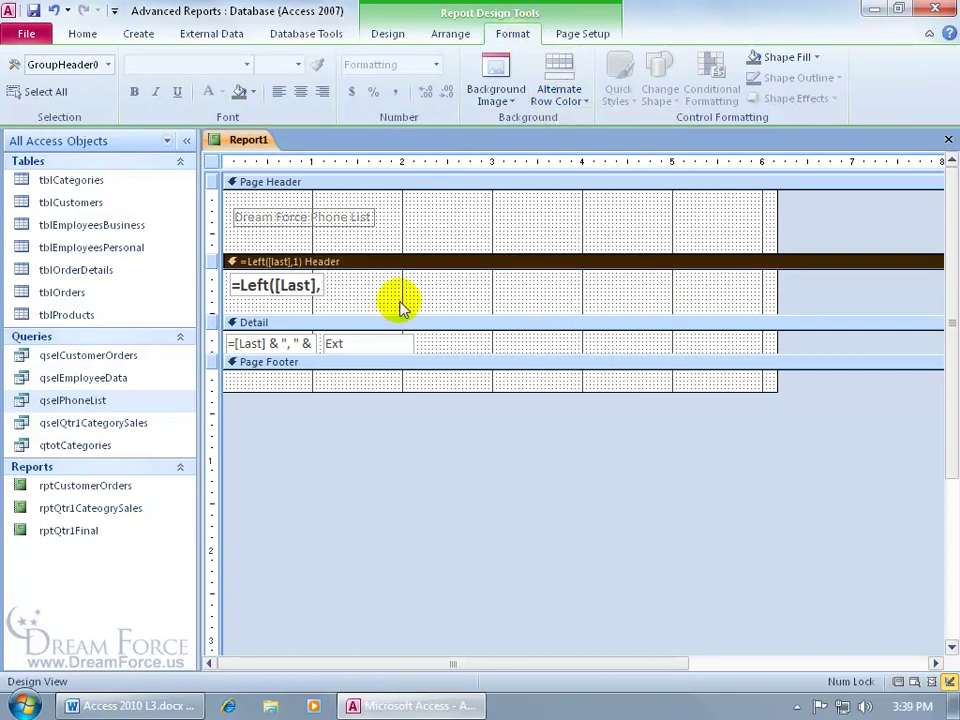
- Make the outlines transparent on the group header's text box and on the name and Ext text boxes in the Detail section
click(312, 287)
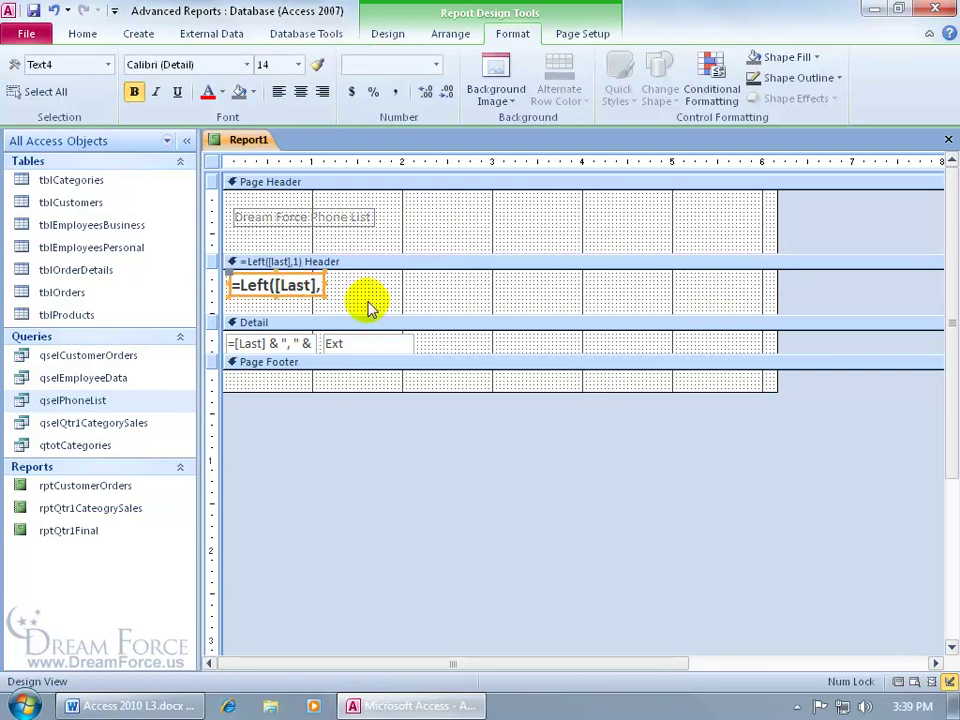
click(840, 78)
click(803, 351)
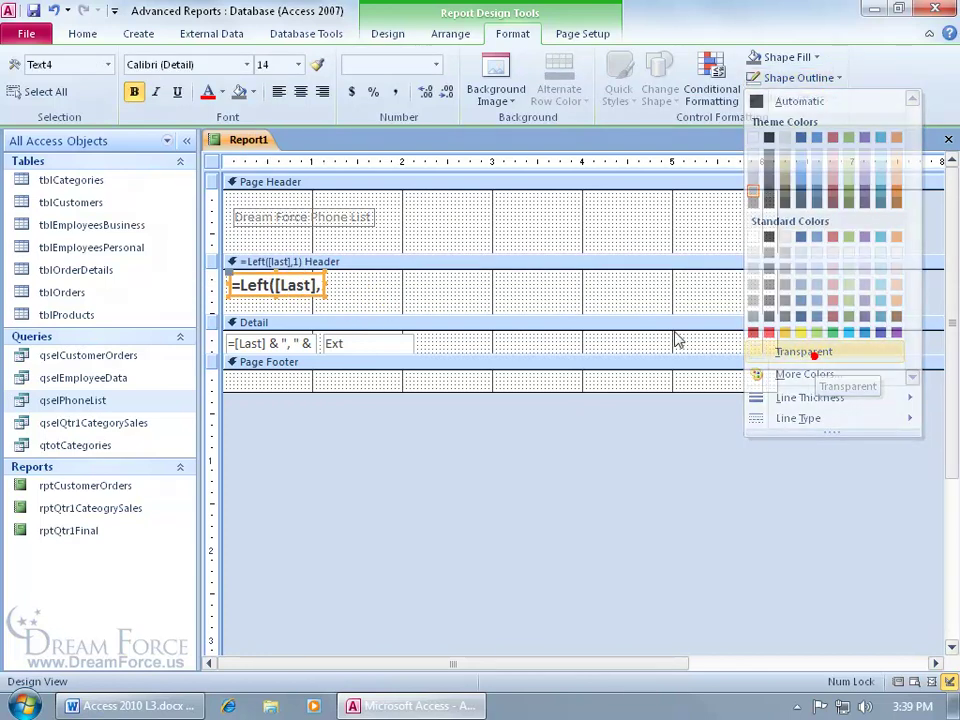
click(293, 340)
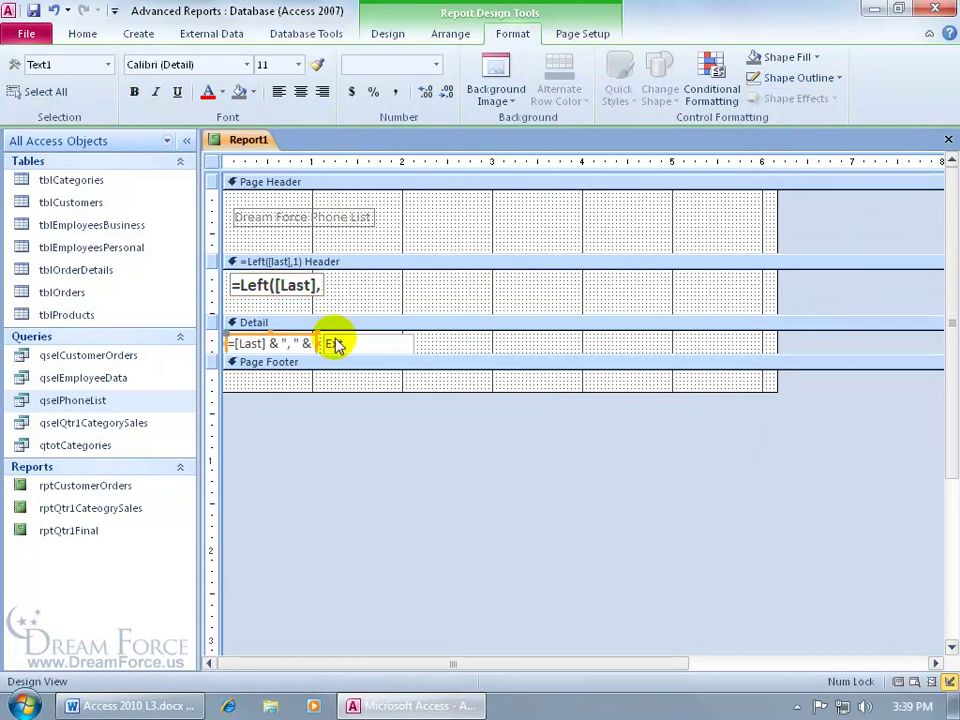
shift+click(338, 343)
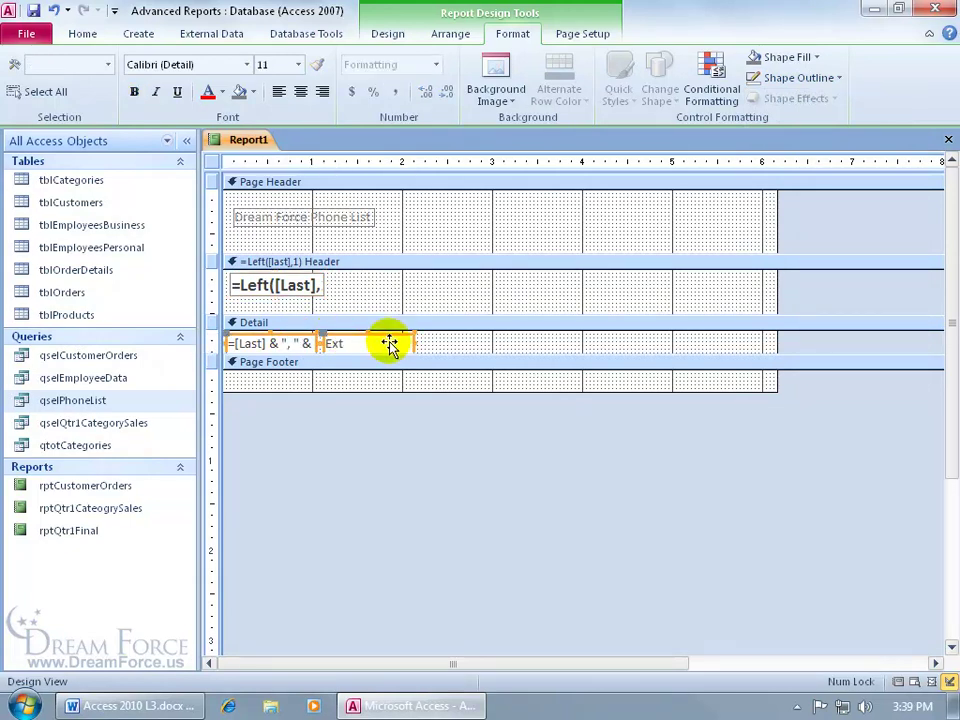
click(837, 77)
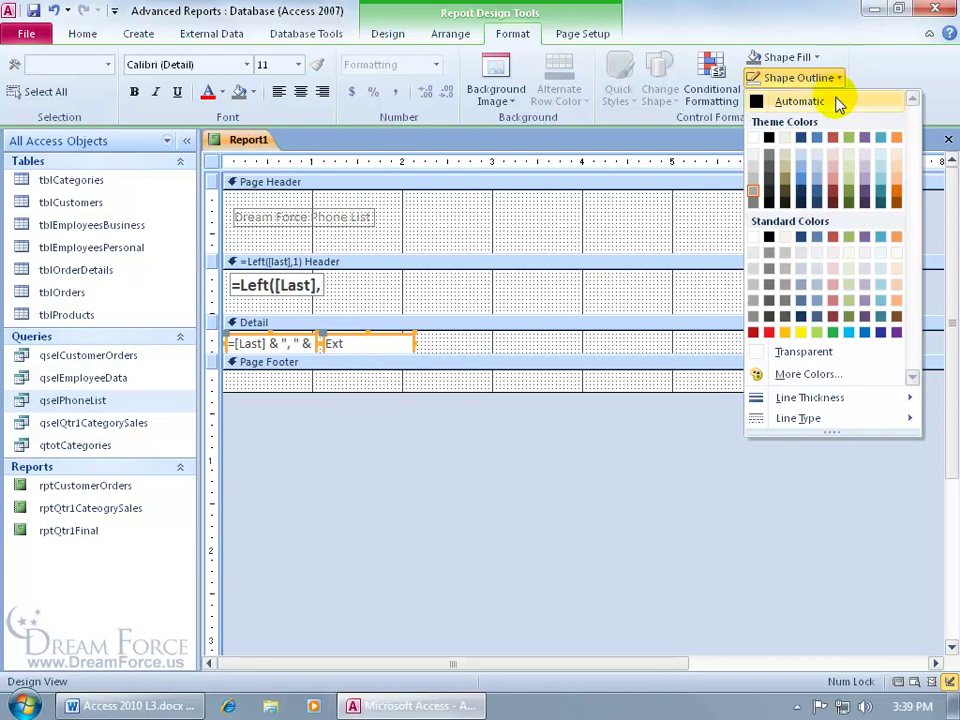
click(800, 351)
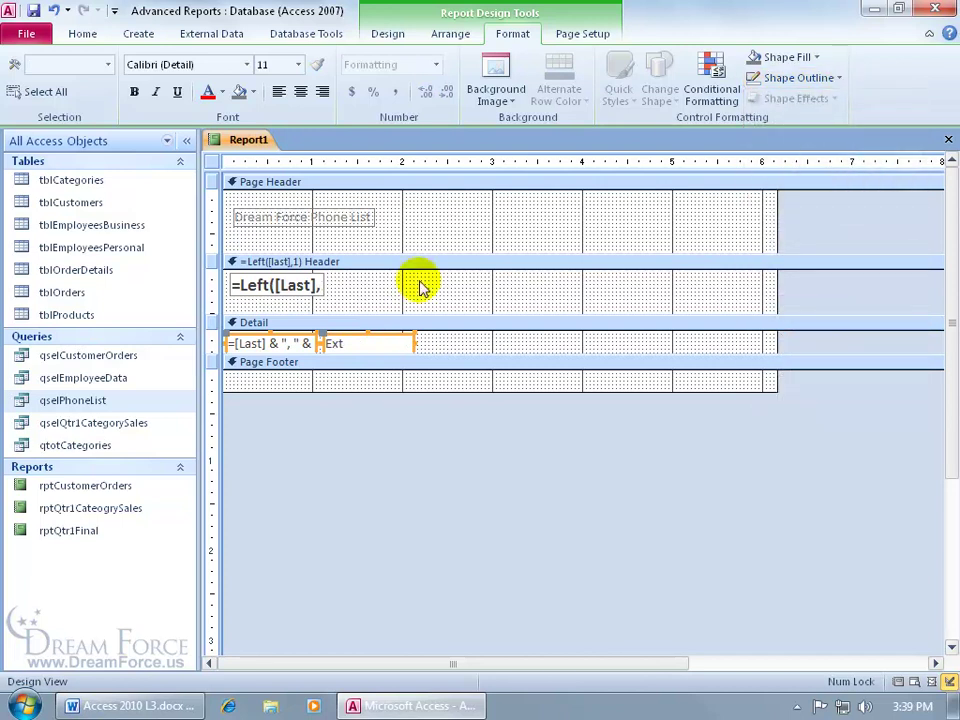
- Examine the formatted report in Print Preview, zoomed out to show the whole page
right_click(257, 141)
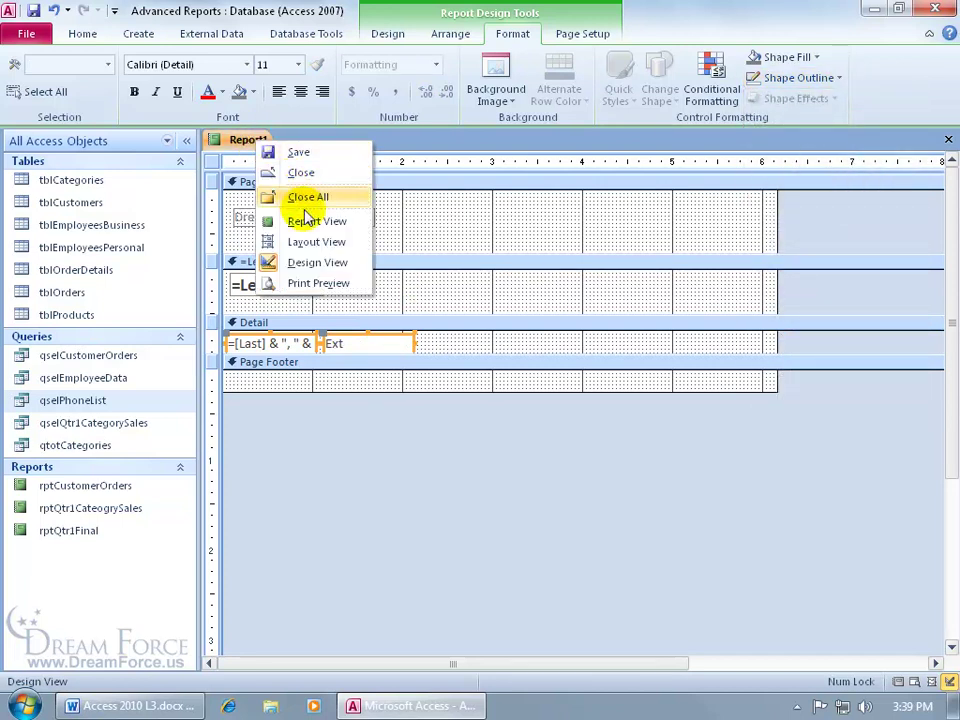
click(318, 283)
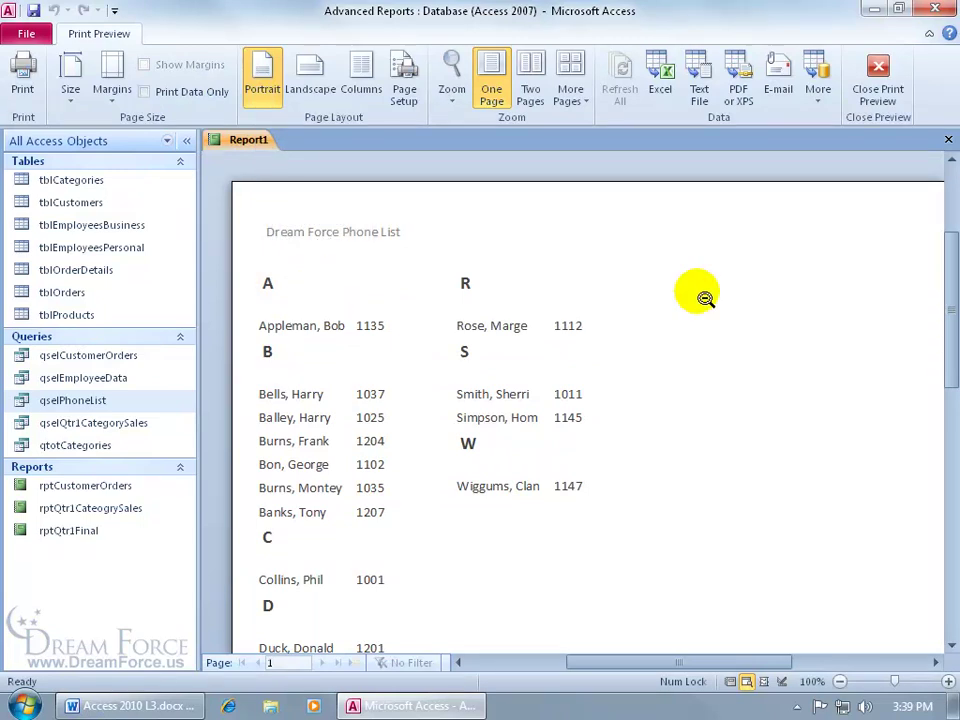
click(941, 260)
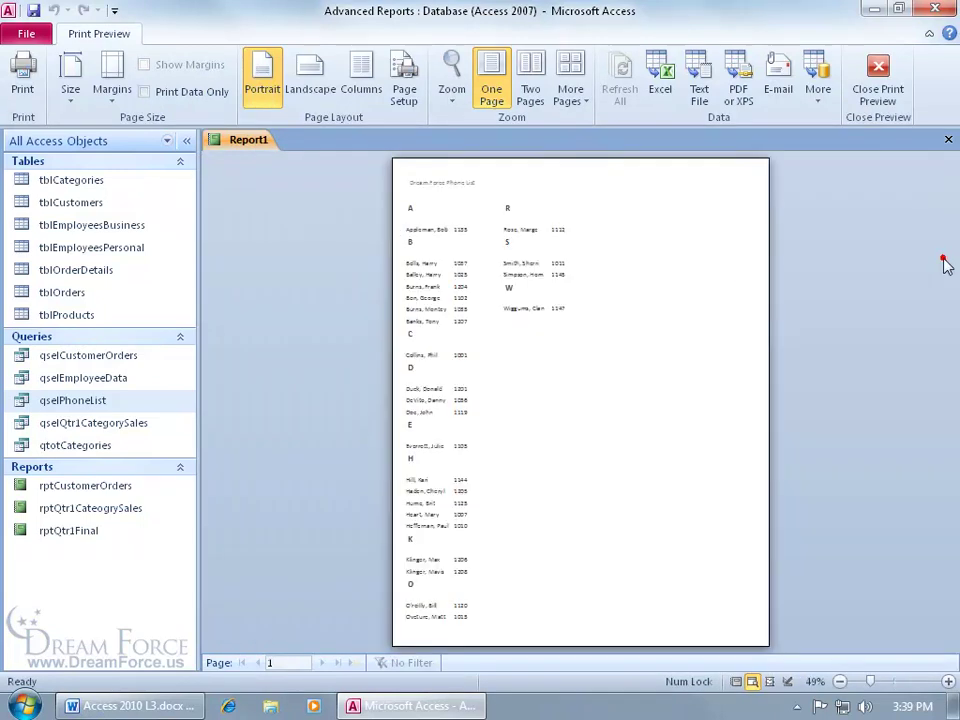